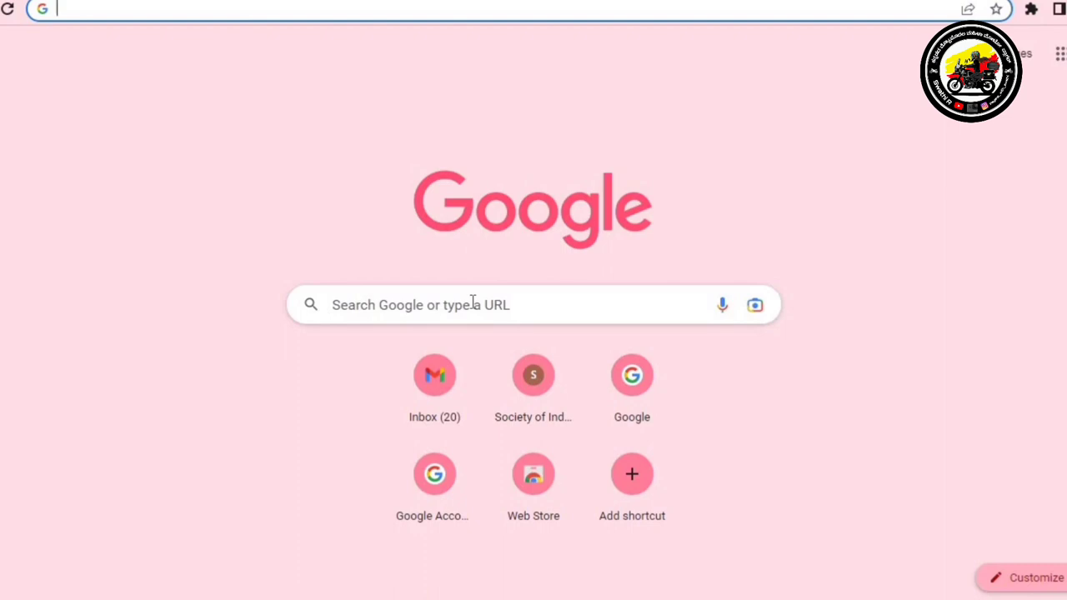
# Search Google for 'bookmyhsrp' and open the Book-My-HSRP website from the results
pyautogui.click(472, 300)
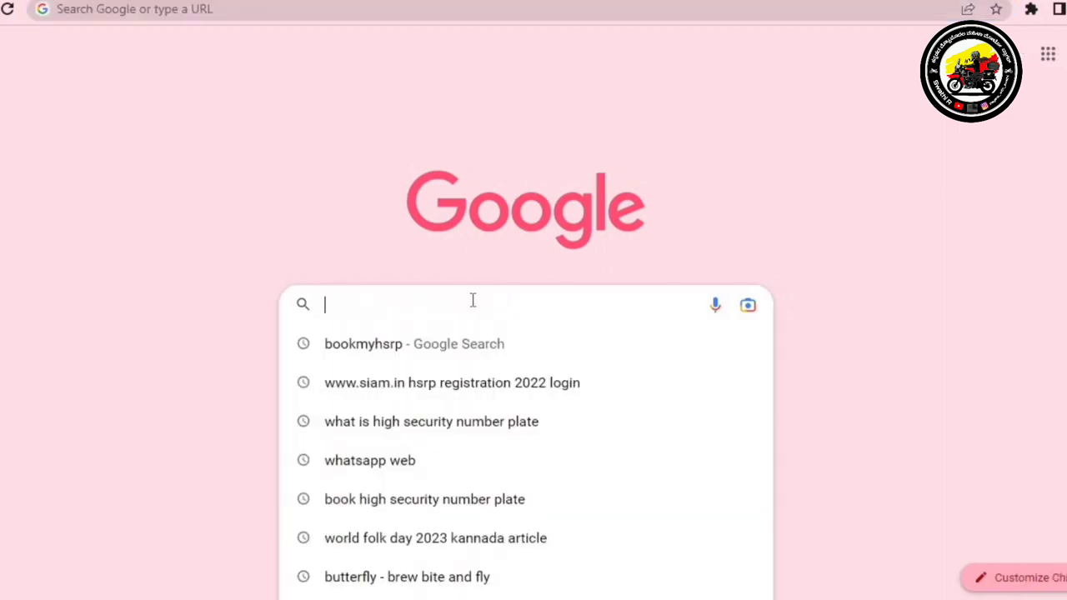
pyautogui.click(371, 356)
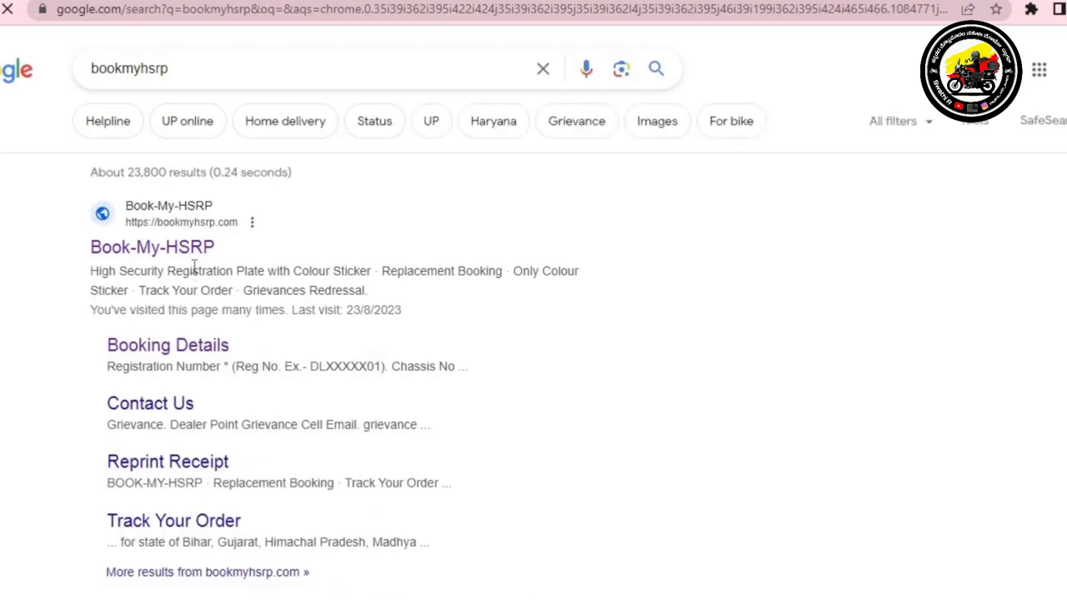
pyautogui.click(200, 257)
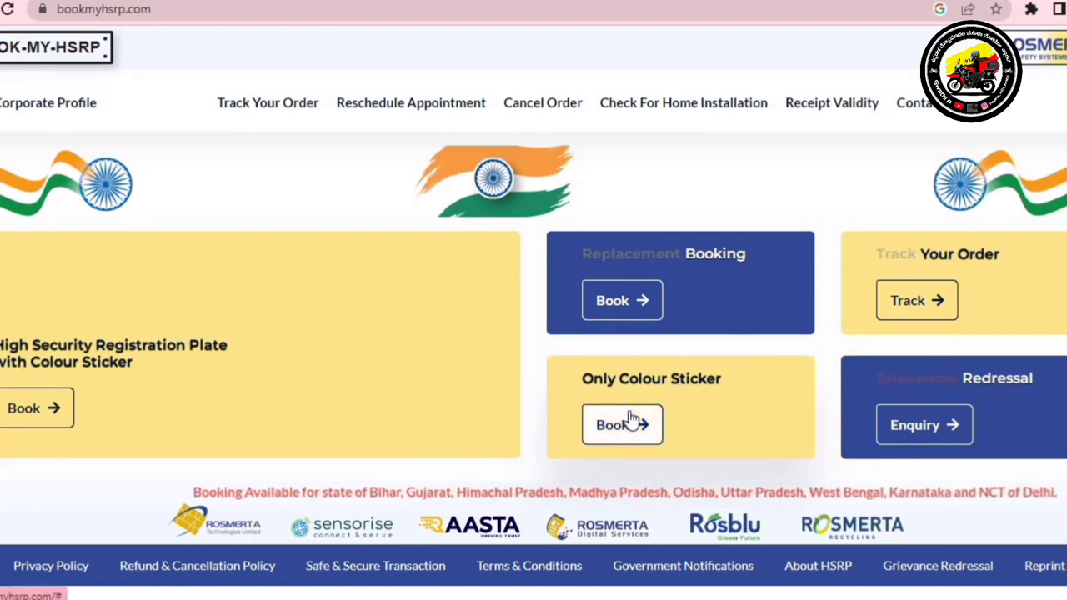
# Choose Book under 'High Security Registration Plate with Colour Sticker' to reach SIAM's registration form
pyautogui.click(117, 426)
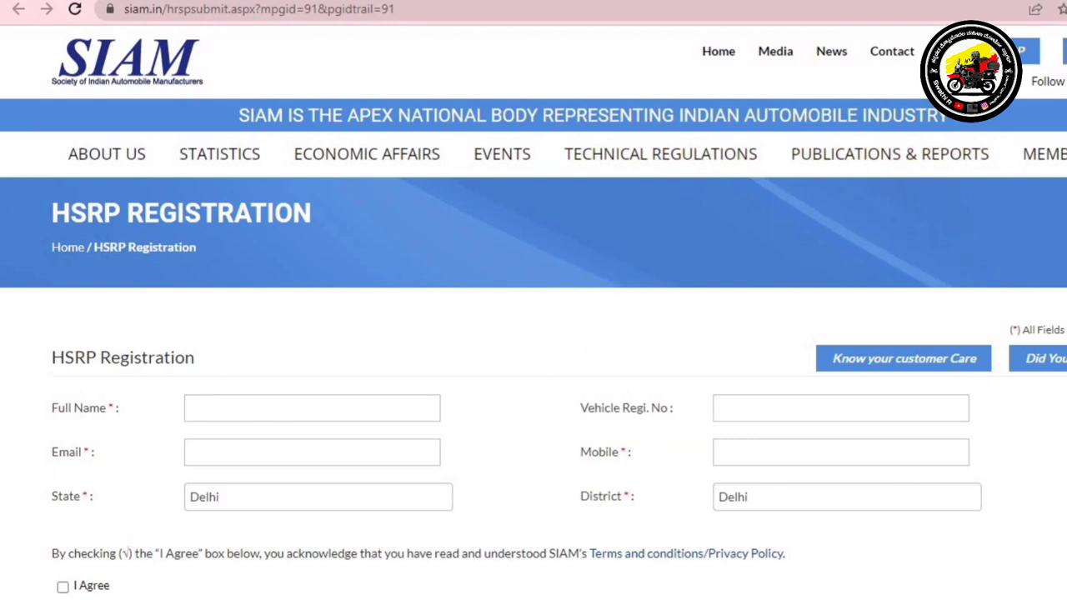
# Set the state to Karnataka and enter the applicant's full name with a capitalised first letter
pyautogui.scroll(-2, 534, 333)
pyautogui.scroll(1, 534, 333)
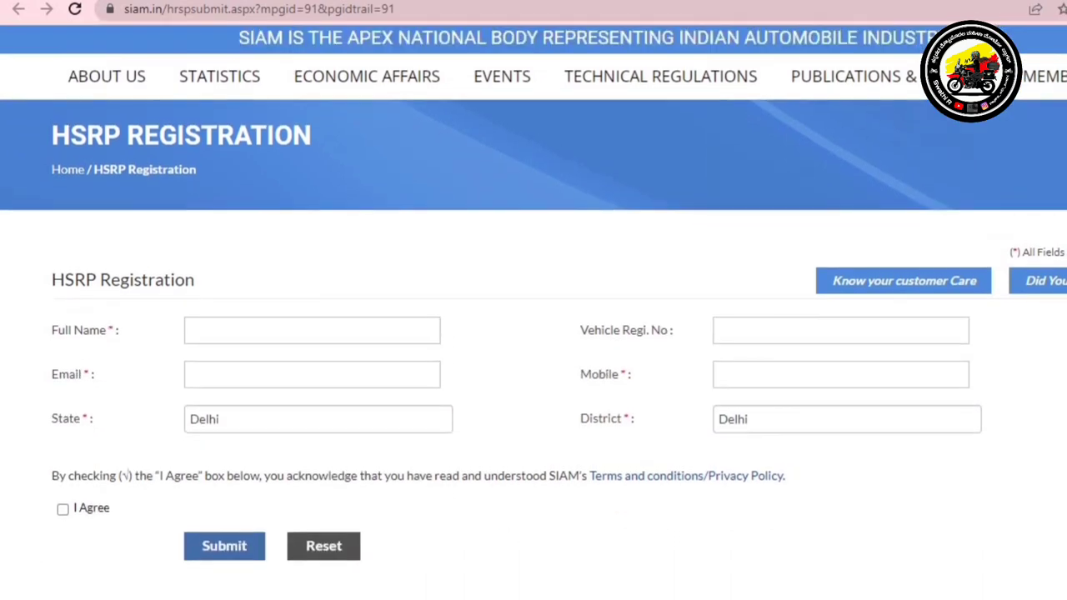
pyautogui.click(234, 333)
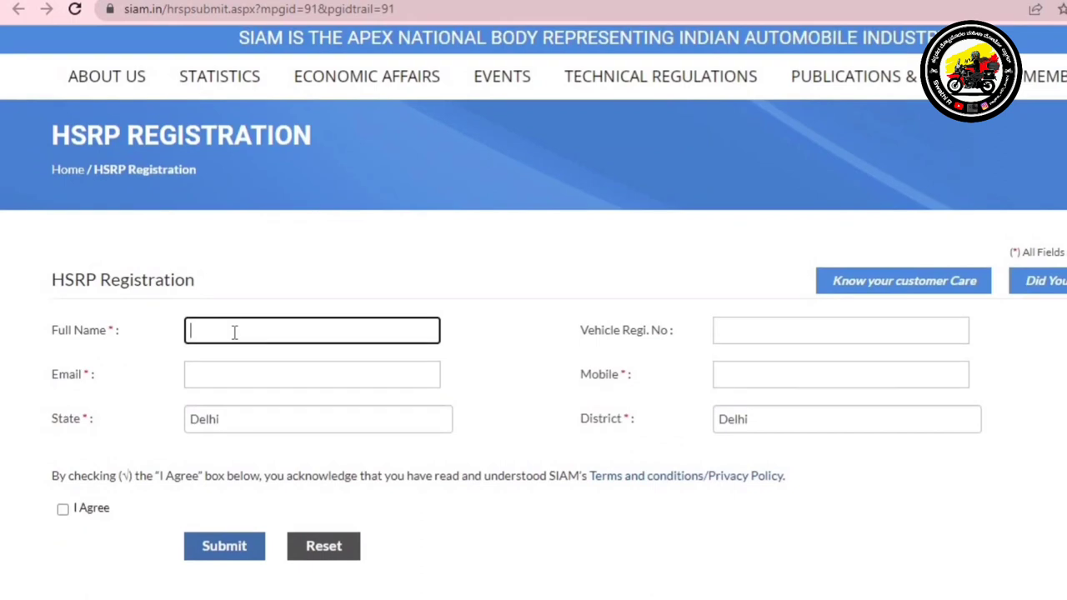
pyautogui.click(245, 419)
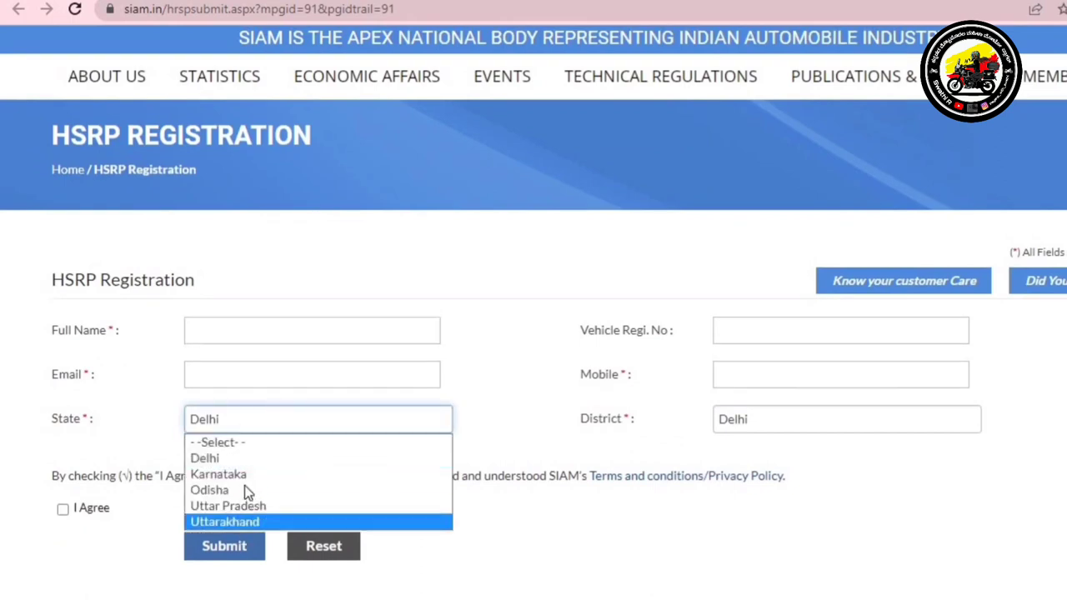
pyautogui.click(255, 476)
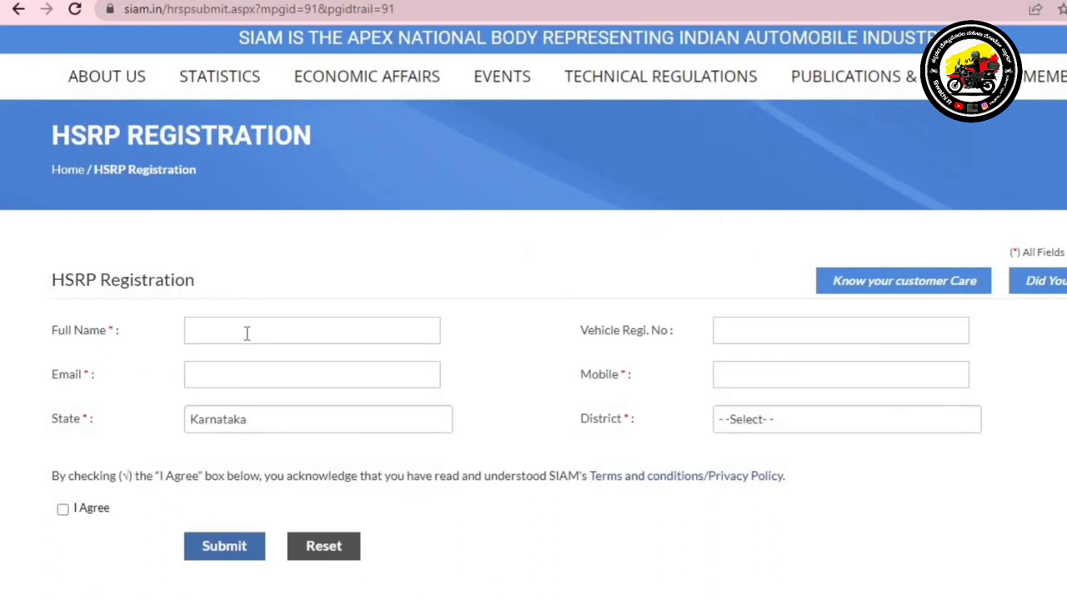
pyautogui.click(246, 333)
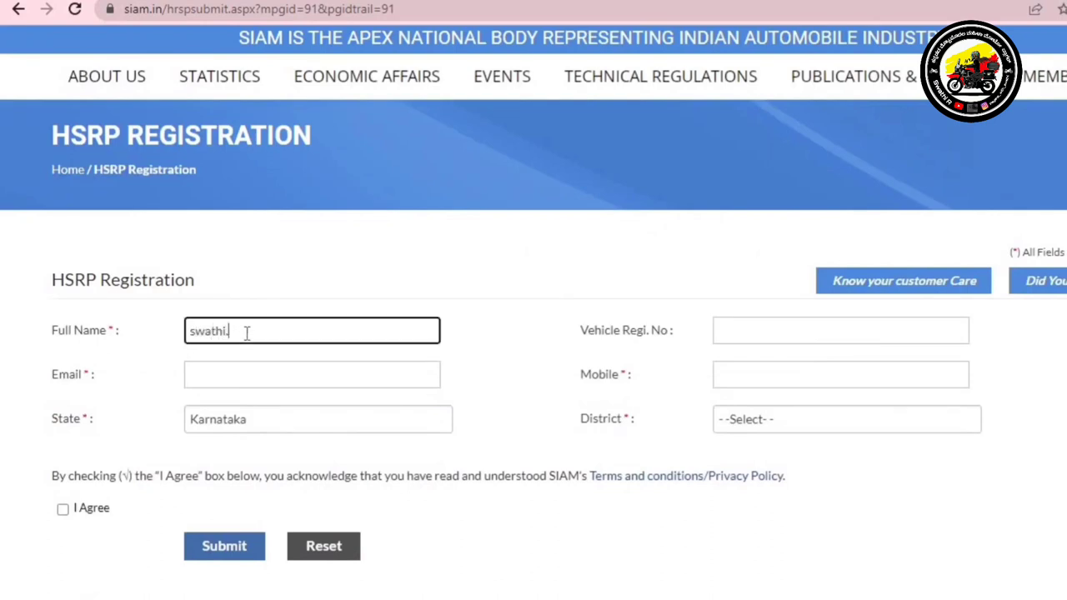
pyautogui.moveTo(237, 331); pyautogui.dragTo(193, 332)
pyautogui.click(193, 332)
pyautogui.press('BackSpace')
pyautogui.write('S')
# Fill in the vehicle registration number, the applicant's email address and mobile number
pyautogui.click(819, 331)
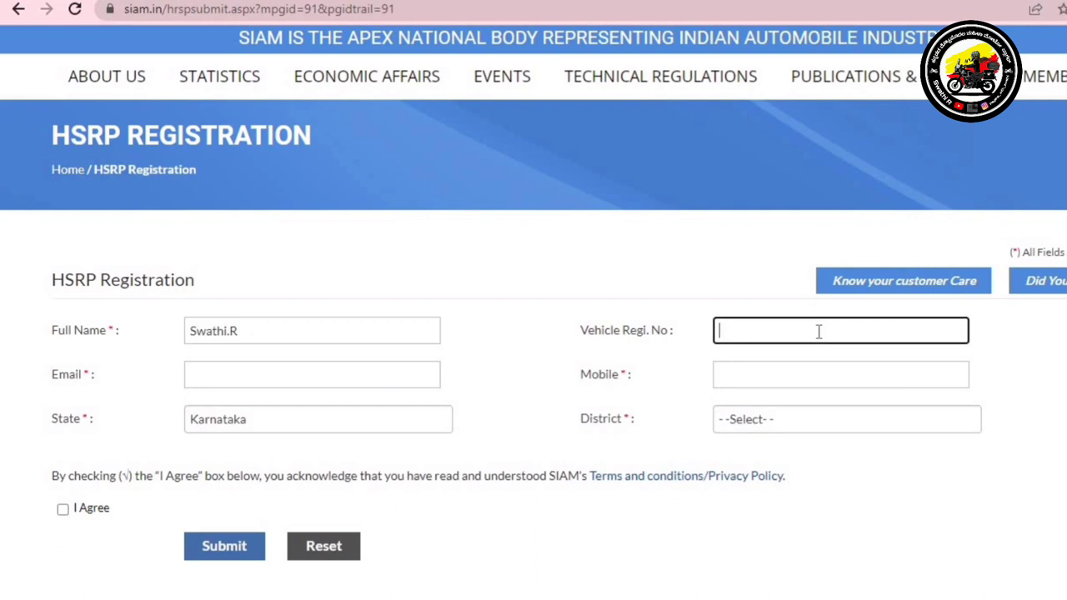
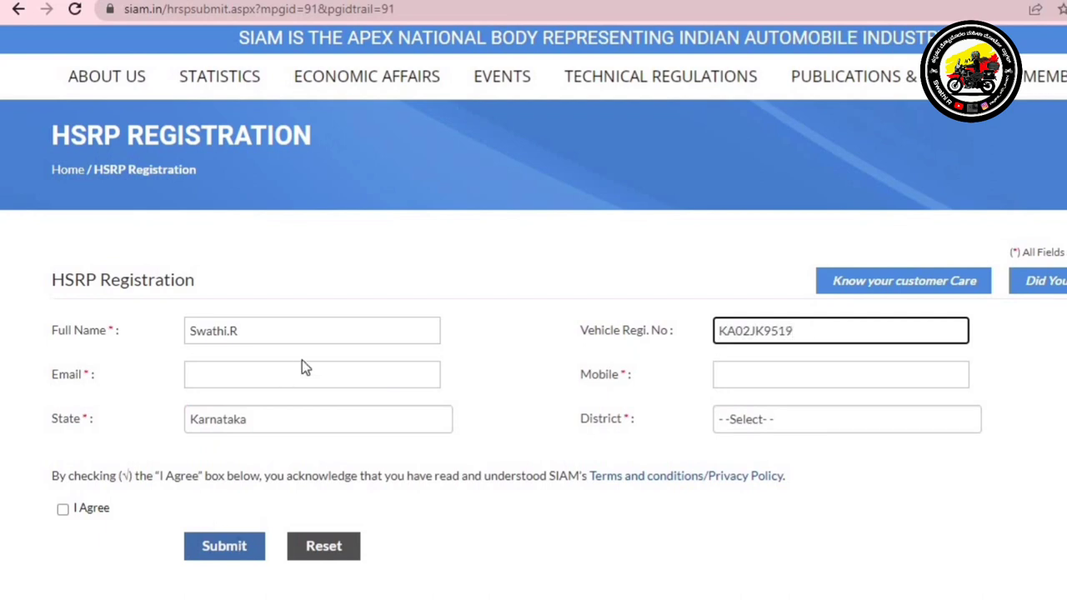
pyautogui.click(291, 379)
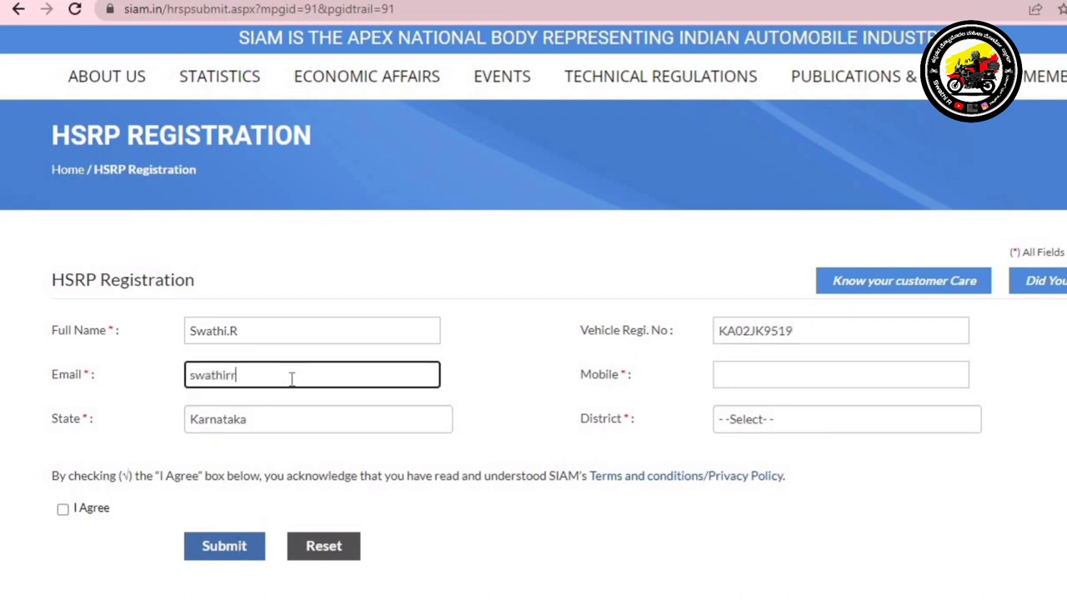
pyautogui.click(736, 372)
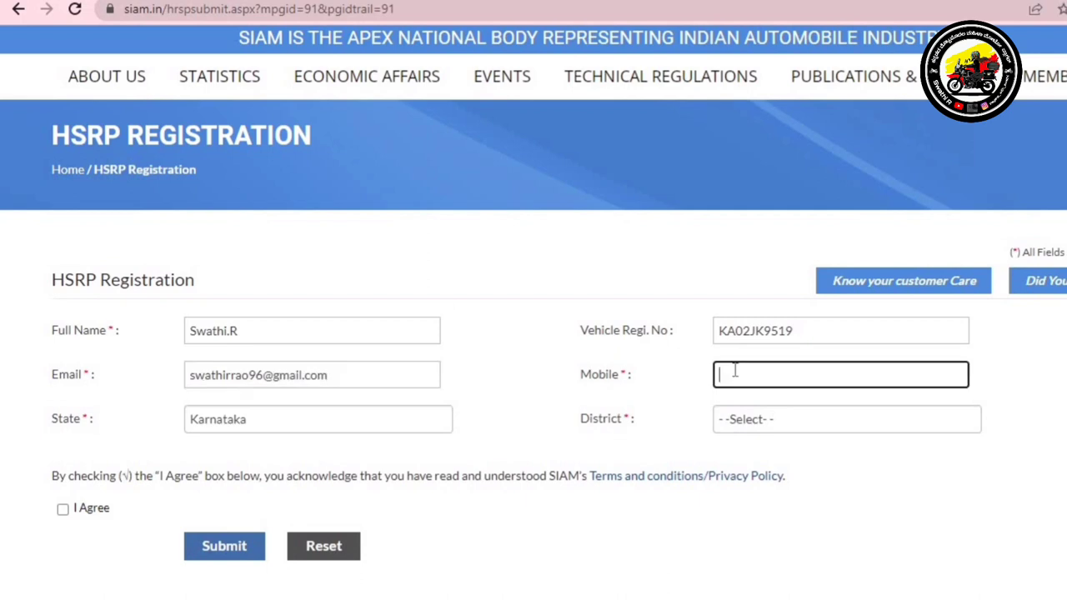
pyautogui.write('84')
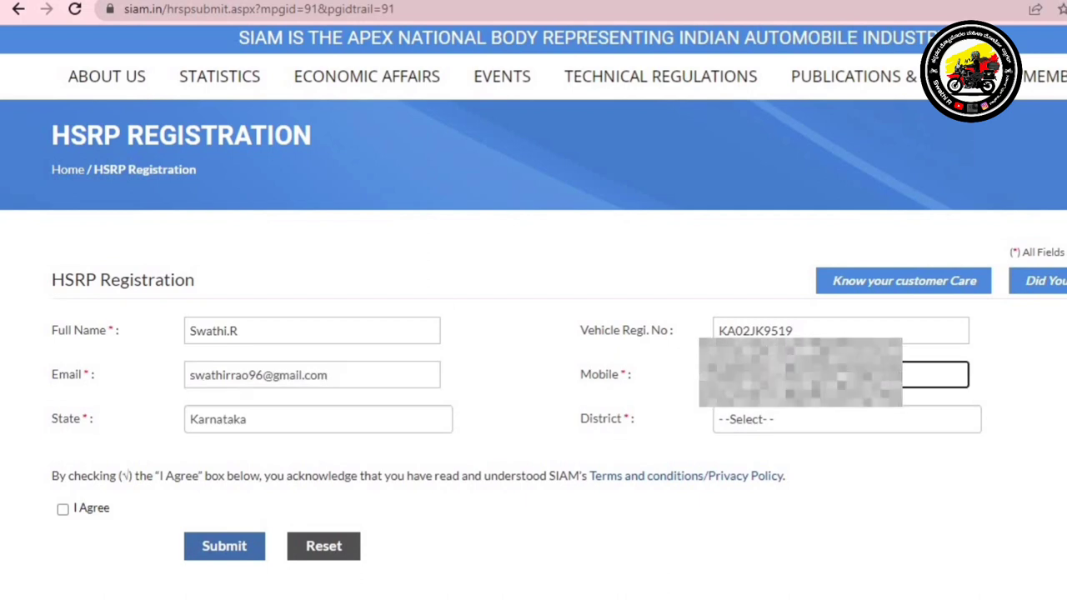
# Choose BANGALORE as the district, accept the terms, and submit the form
pyautogui.click(799, 419)
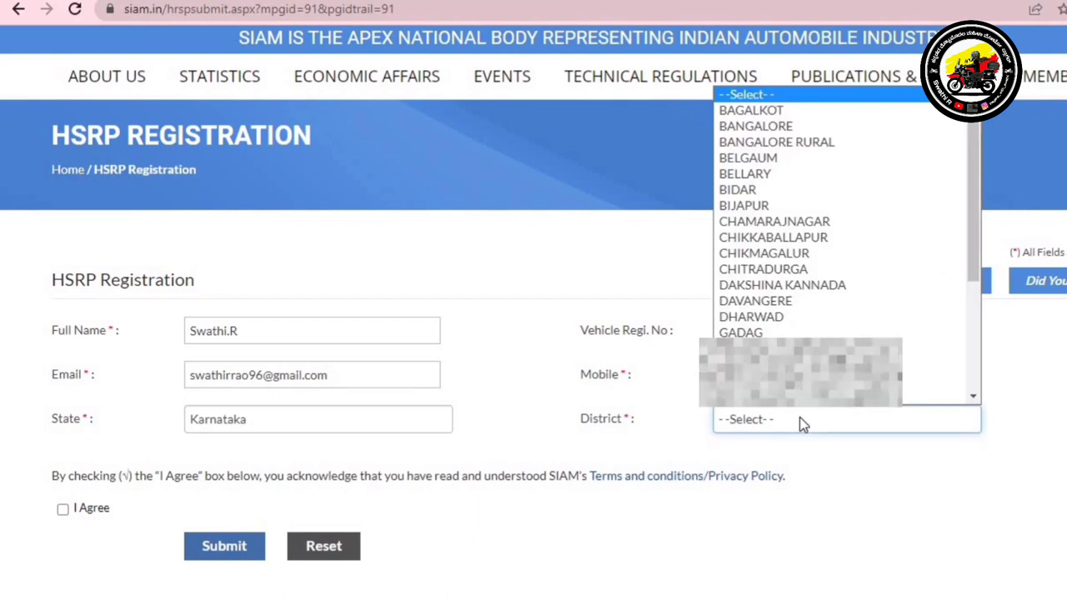
pyautogui.click(755, 126)
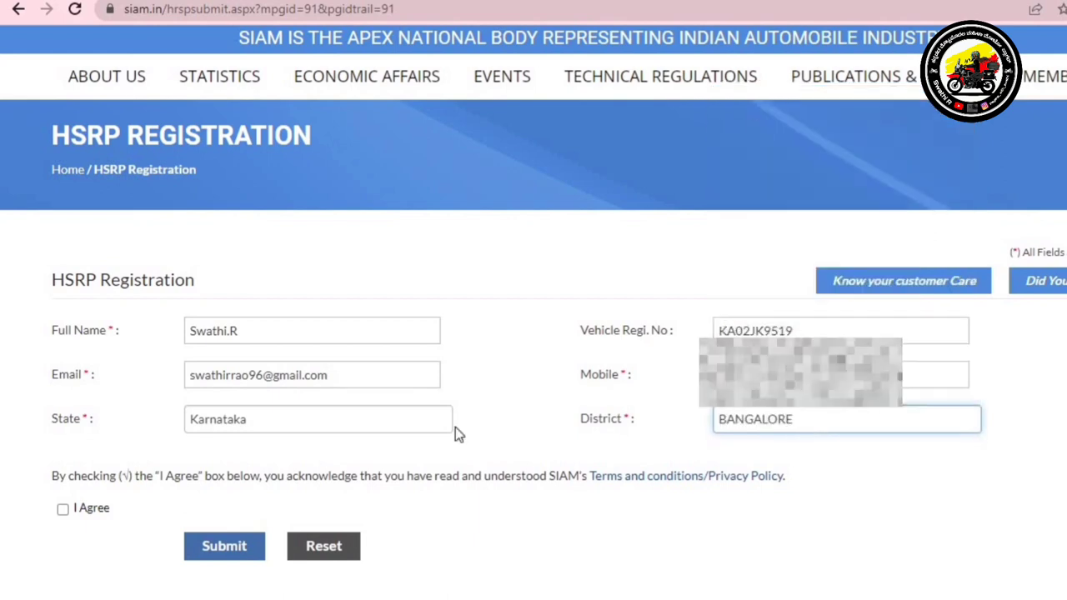
pyautogui.click(64, 510)
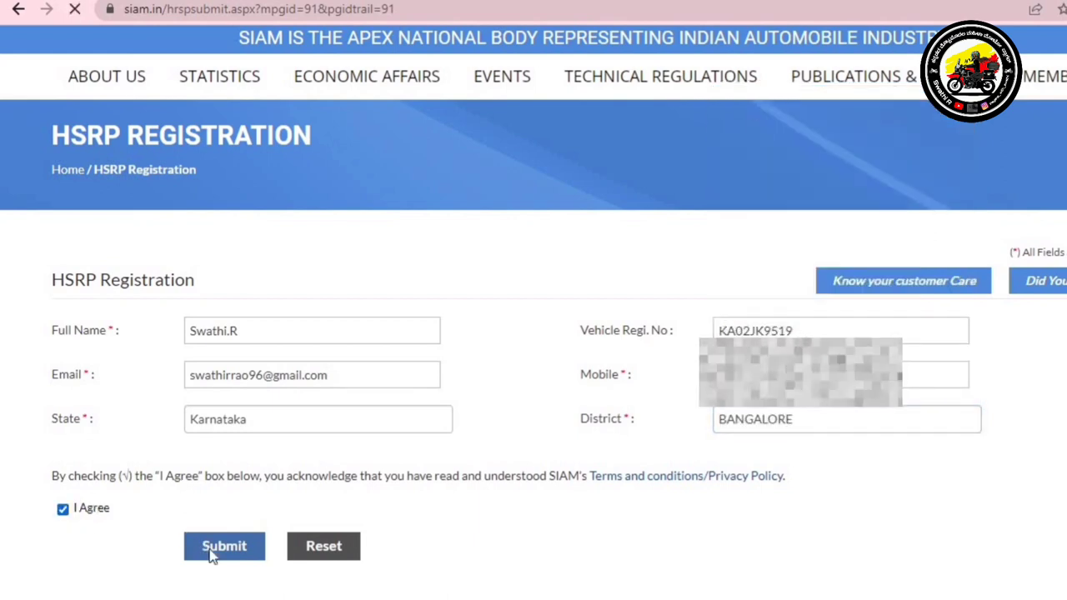
pyautogui.click(214, 552)
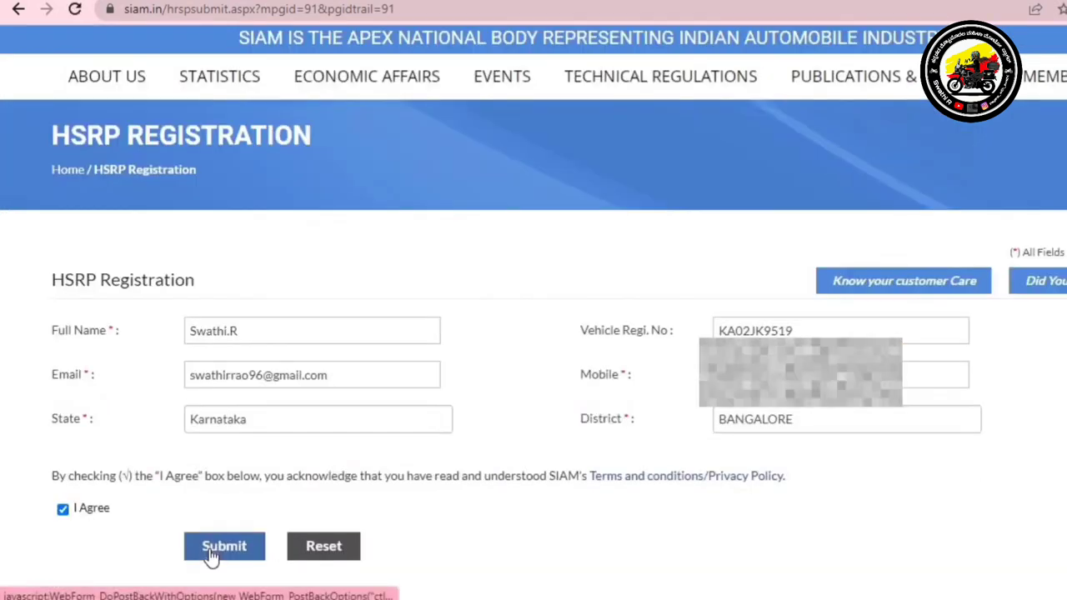
pyautogui.scroll(-1, 534, 334)
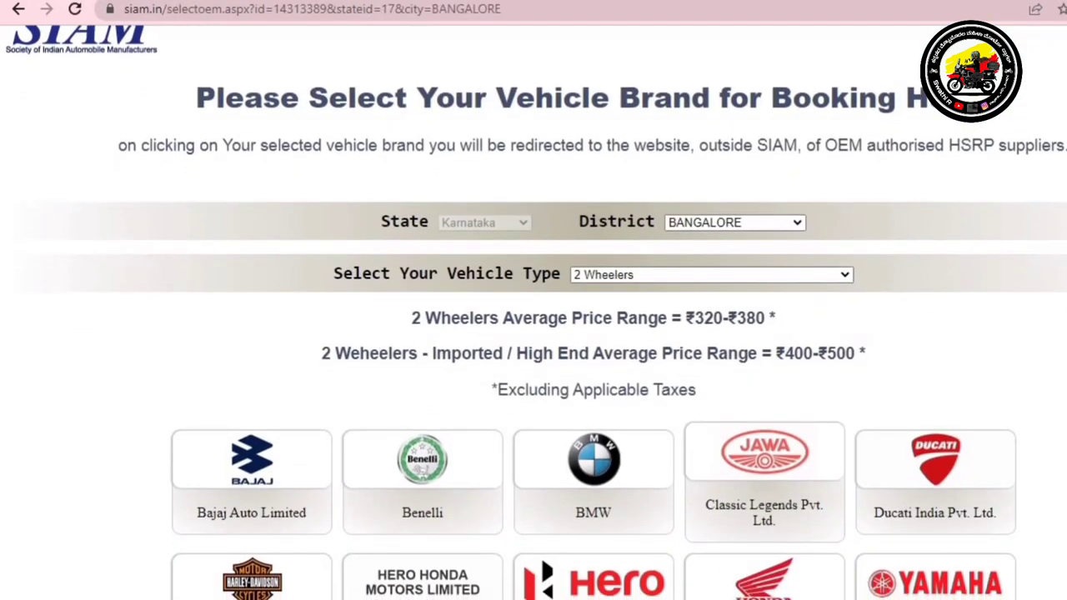
# Review the 2-wheeler brands and price ranges, including the imported and high-end range text
pyautogui.scroll(1, 533, 333)
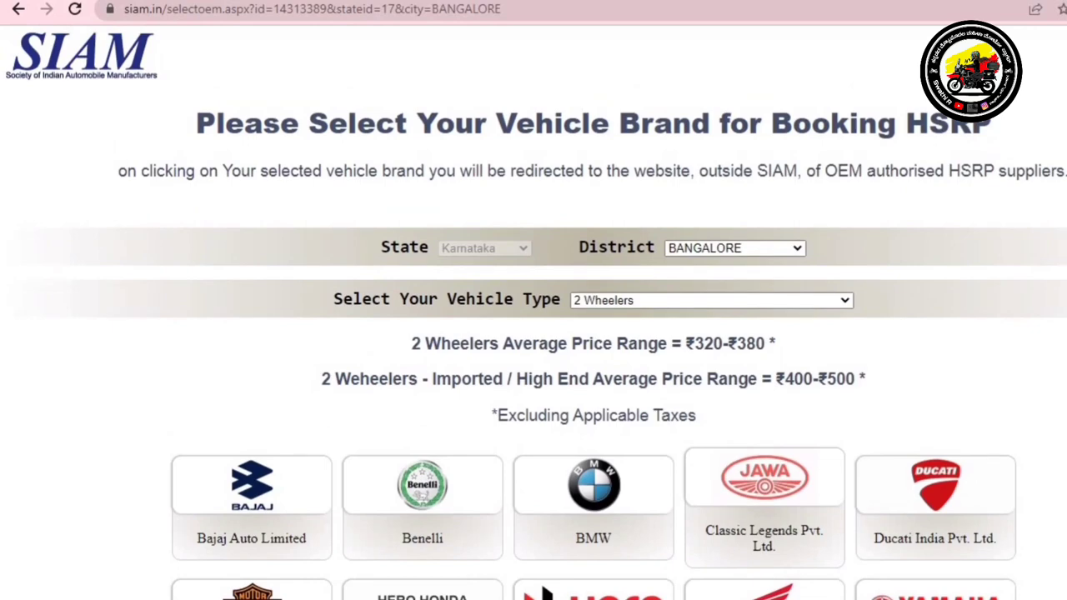
pyautogui.scroll(-4, 534, 333)
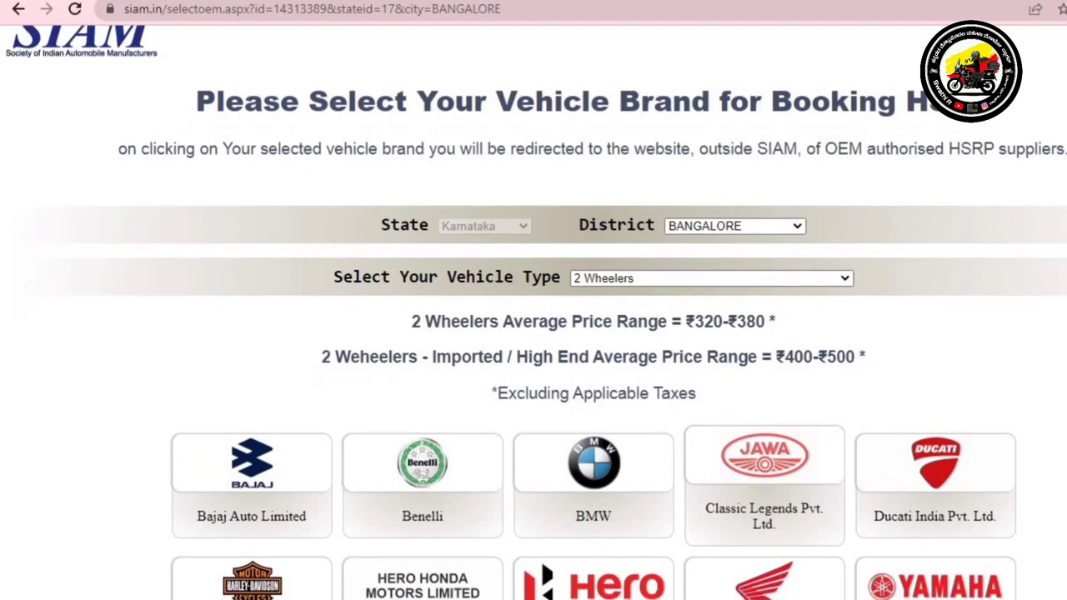
pyautogui.scroll(-3, 533, 334)
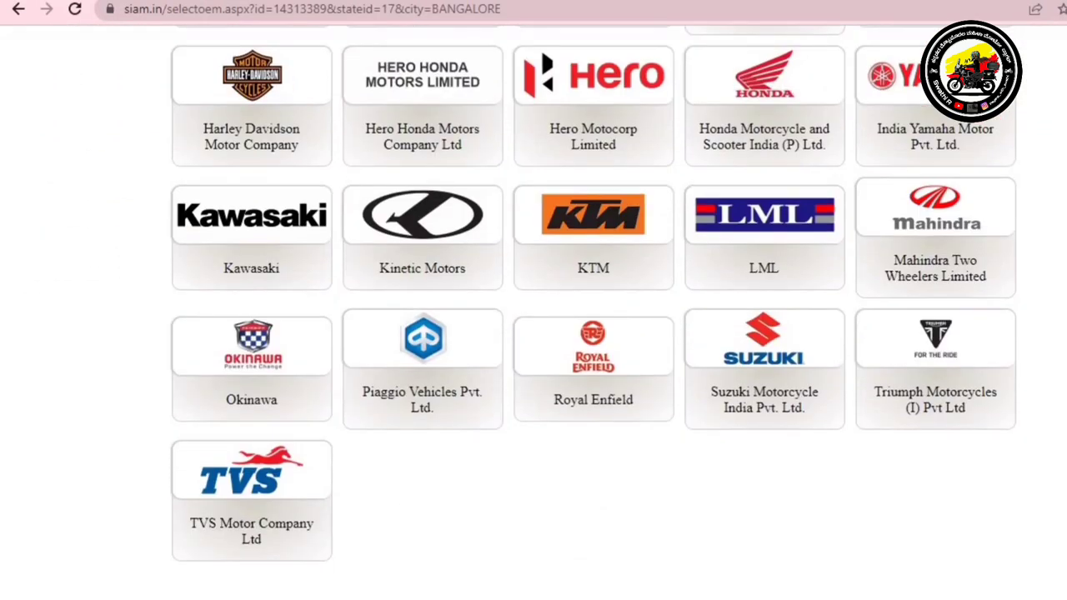
pyautogui.scroll(1, 534, 333)
pyautogui.scroll(1, 534, 333)
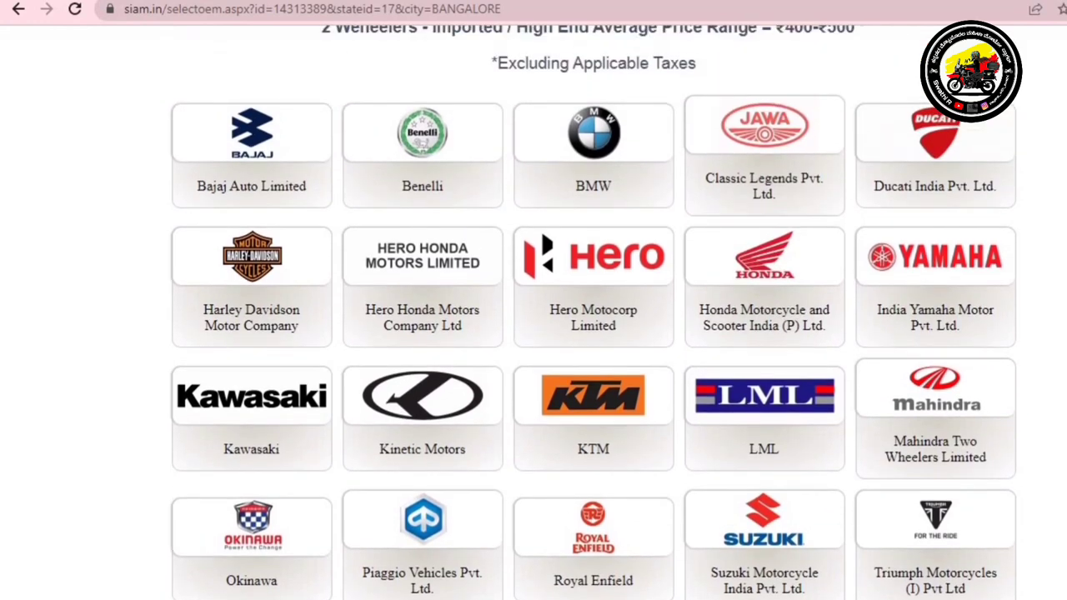
pyautogui.scroll(-1, 534, 333)
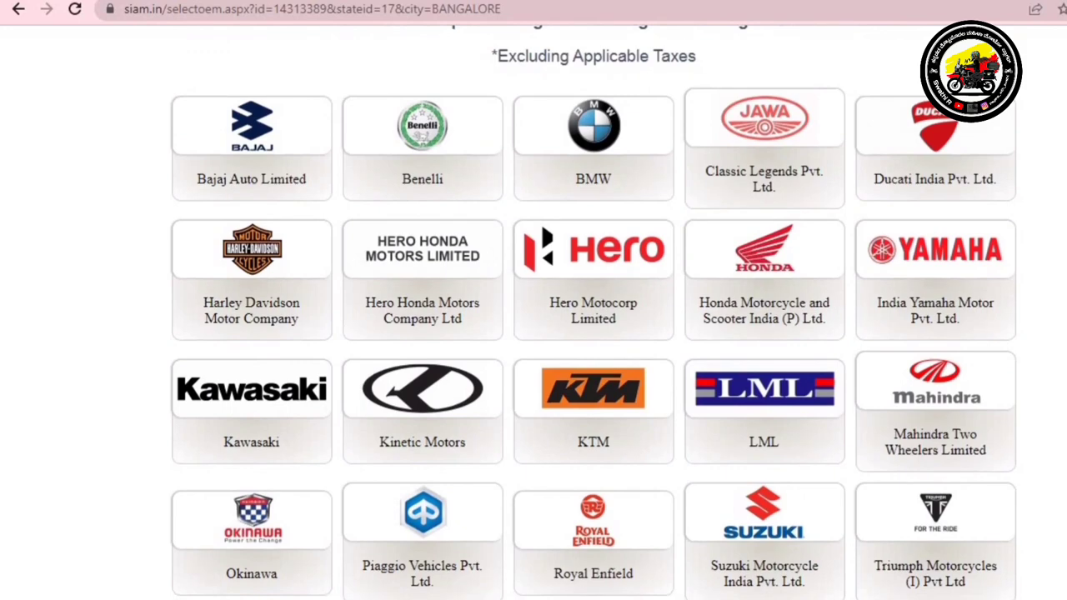
pyautogui.scroll(-2, 593, 318)
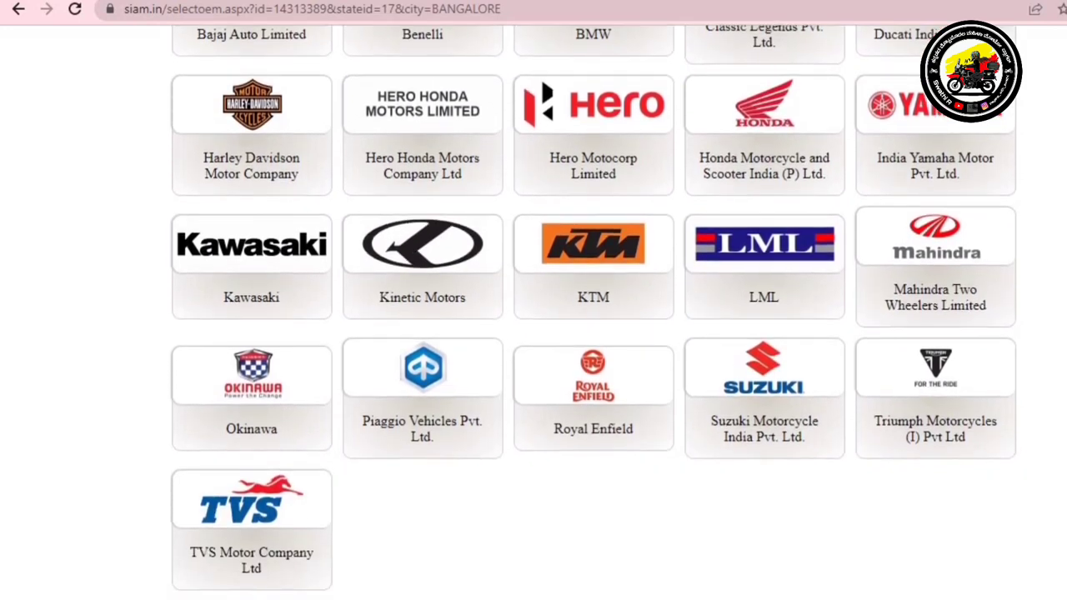
pyautogui.scroll(5, 533, 334)
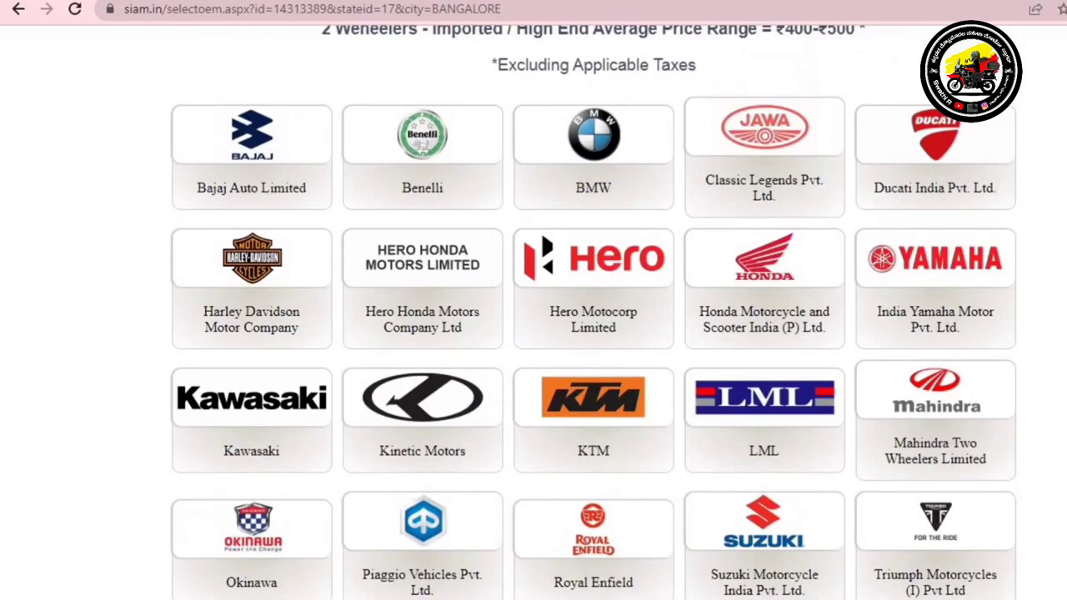
pyautogui.scroll(-2, 533, 333)
pyautogui.scroll(-3, 533, 333)
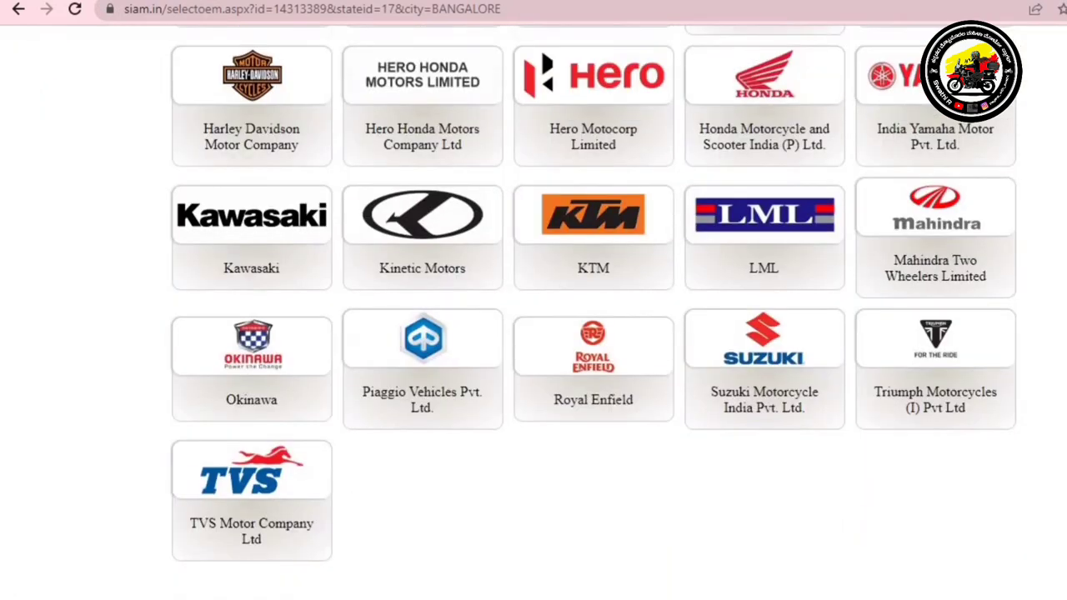
pyautogui.scroll(5, 533, 333)
pyautogui.scroll(-5, 533, 333)
pyautogui.scroll(3, 593, 313)
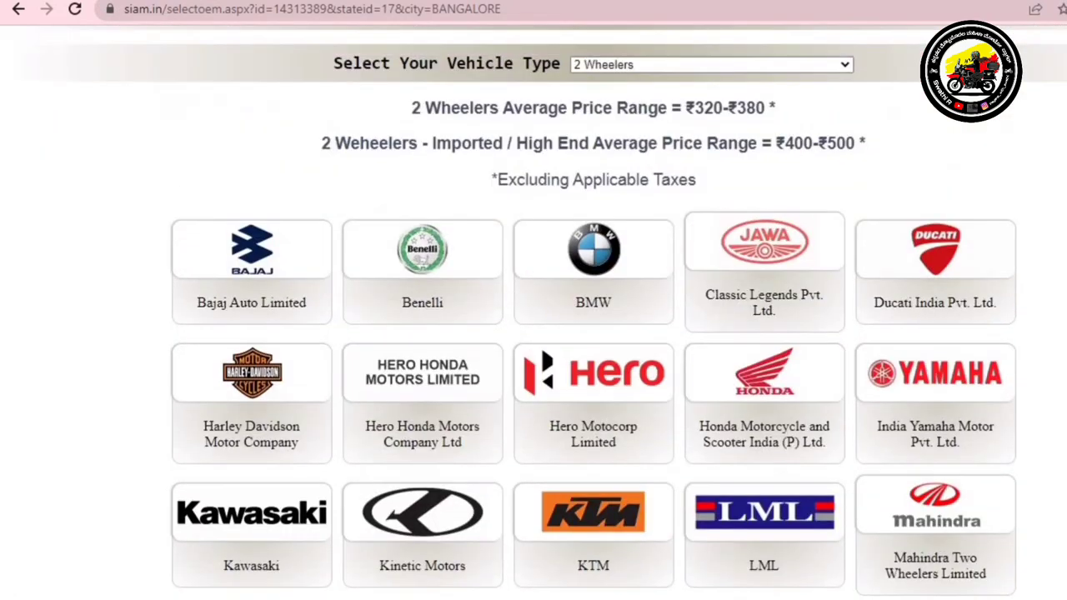
pyautogui.scroll(1, 567, 312)
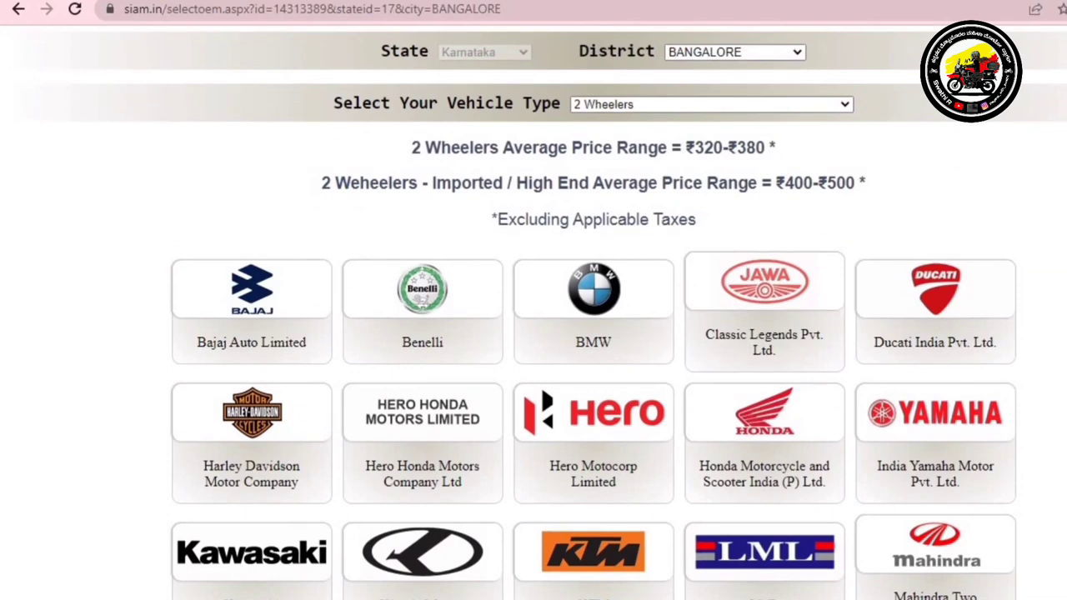
pyautogui.scroll(2, 350, 242)
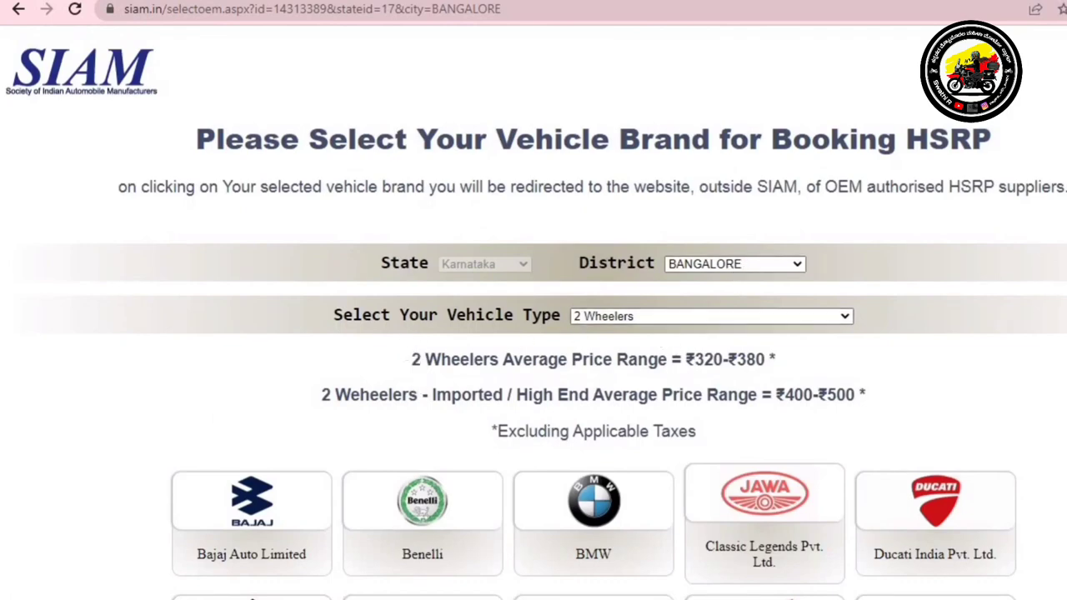
pyautogui.scroll(-1, 395, 257)
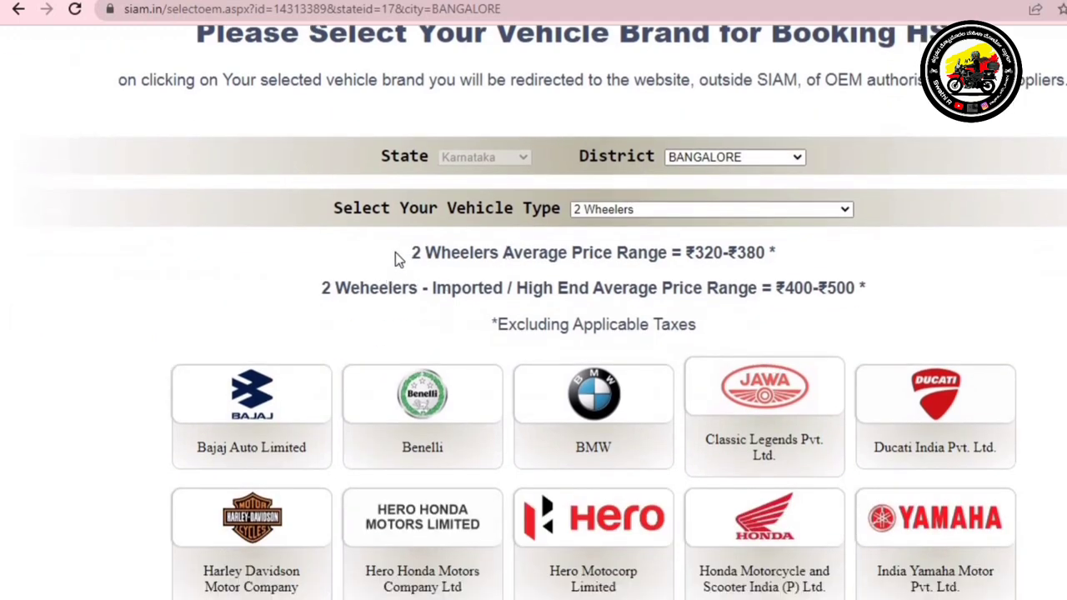
pyautogui.moveTo(410, 255); pyautogui.dragTo(766, 254)
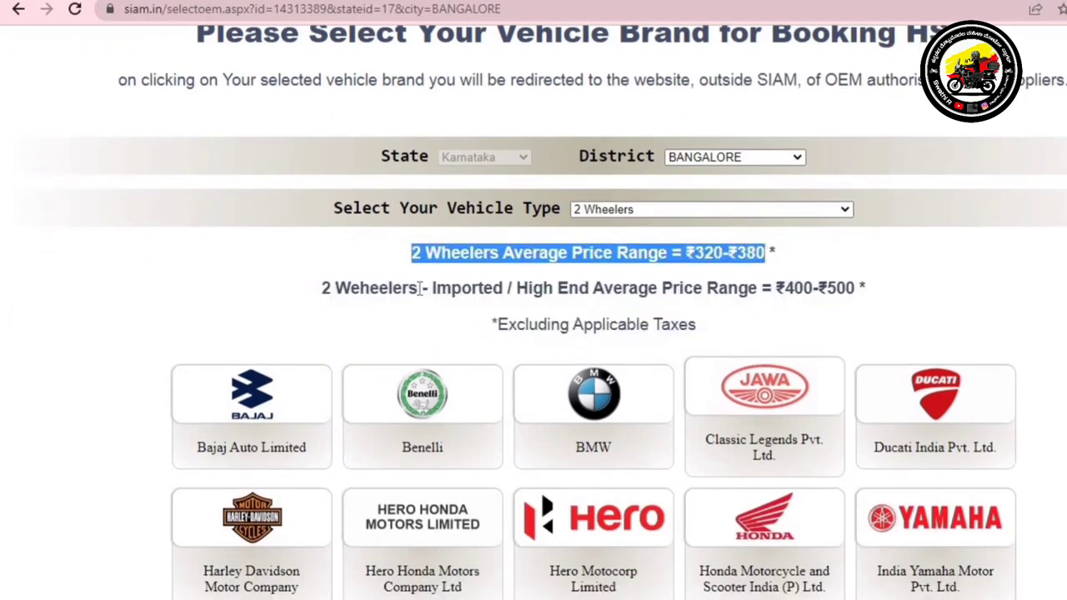
pyautogui.moveTo(419, 288); pyautogui.dragTo(809, 287)
pyautogui.click(950, 331)
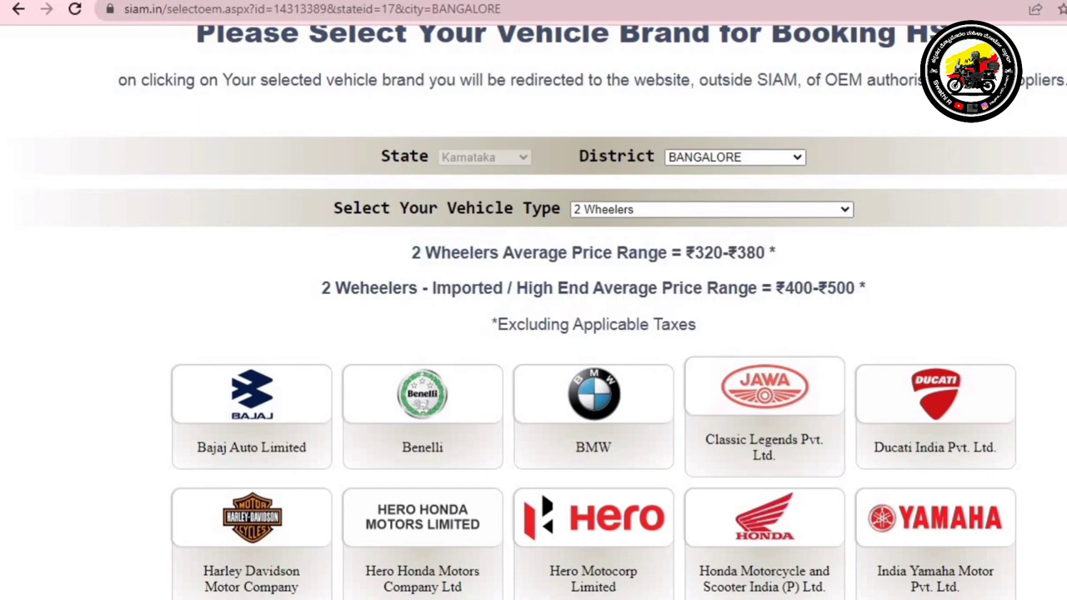
# Choose the Honda Motorcycle and Scooter India (P) Ltd. card to reach orderyourhsrp.com
pyautogui.scroll(-1, 762, 459)
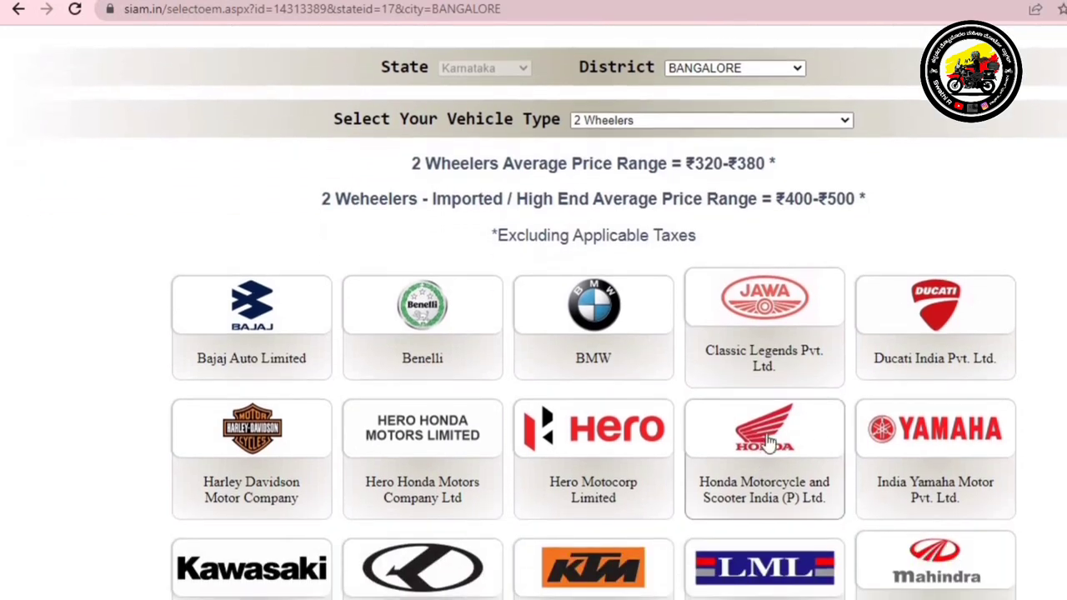
pyautogui.scroll(-2, 762, 459)
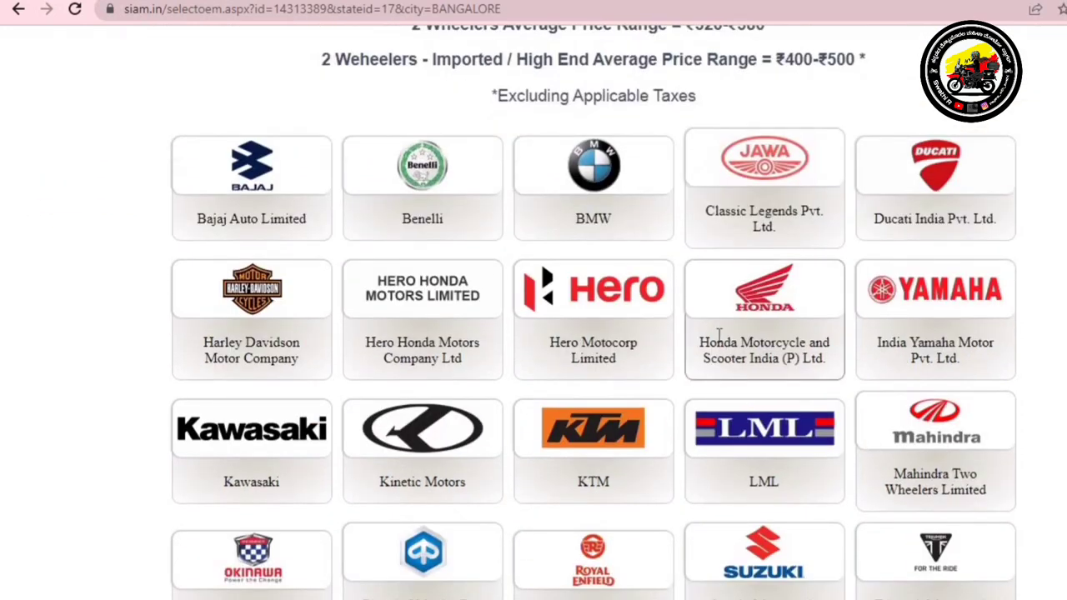
pyautogui.click(744, 322)
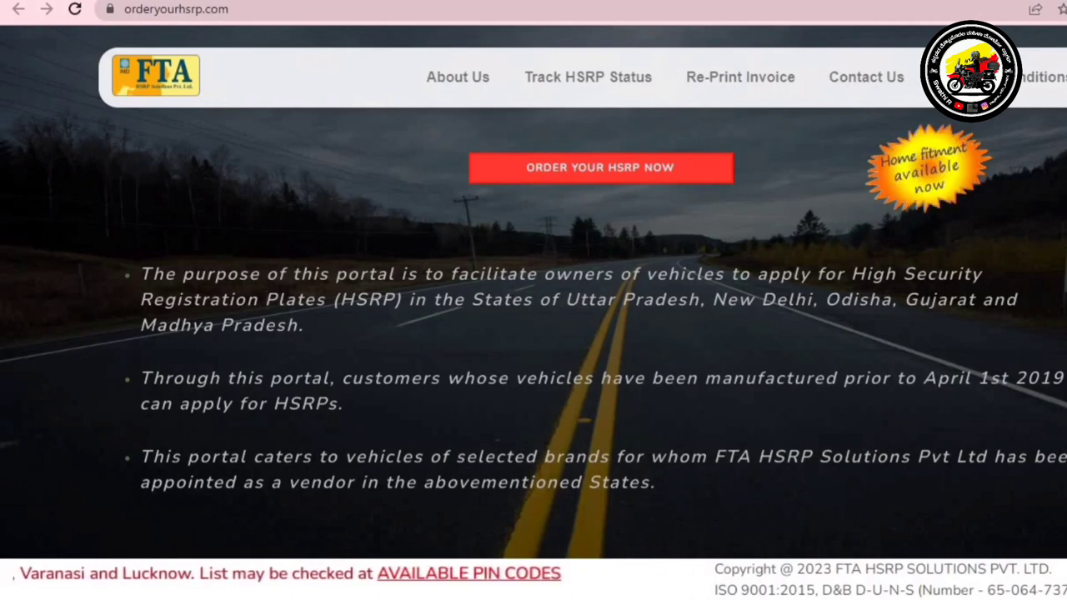
# Start a new order with ORDER YOUR HSRP NOW to open the vehicle order form
pyautogui.scroll(-1, 534, 333)
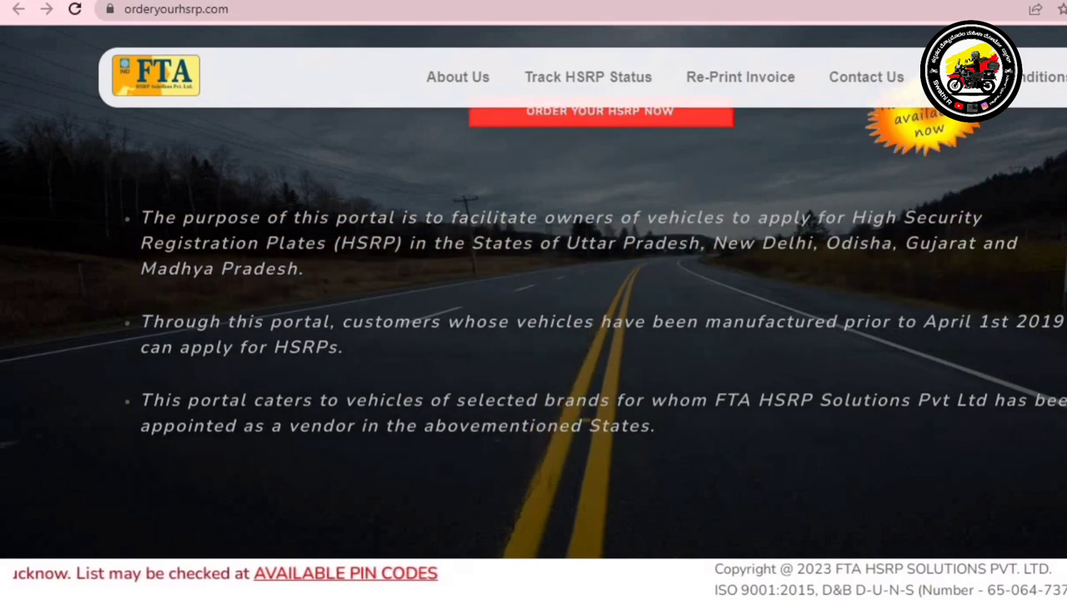
pyautogui.scroll(1, 534, 333)
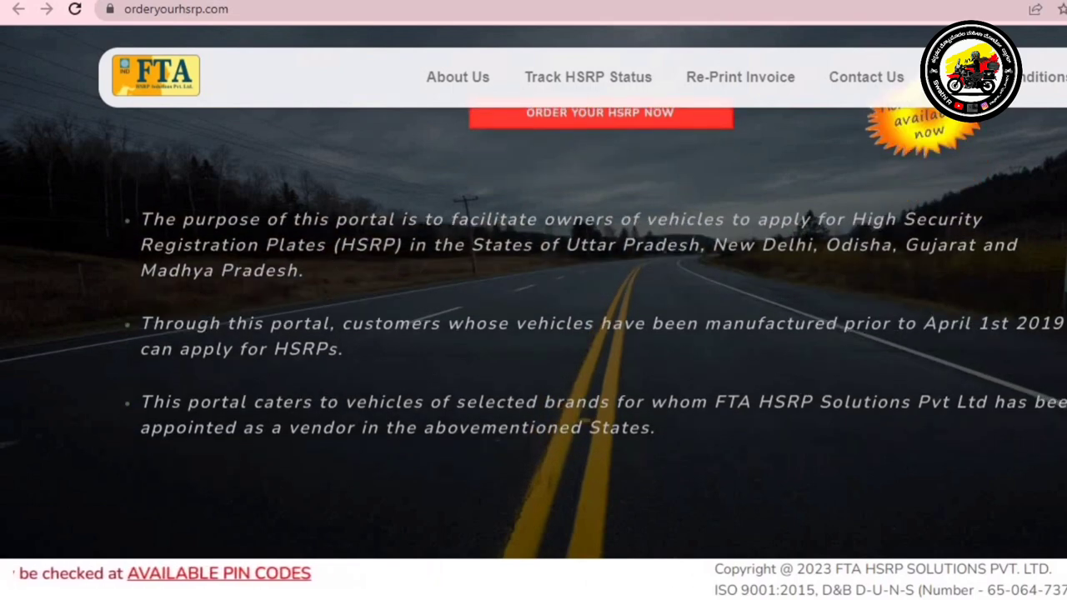
pyautogui.scroll(-1, 533, 334)
pyautogui.scroll(2, 533, 333)
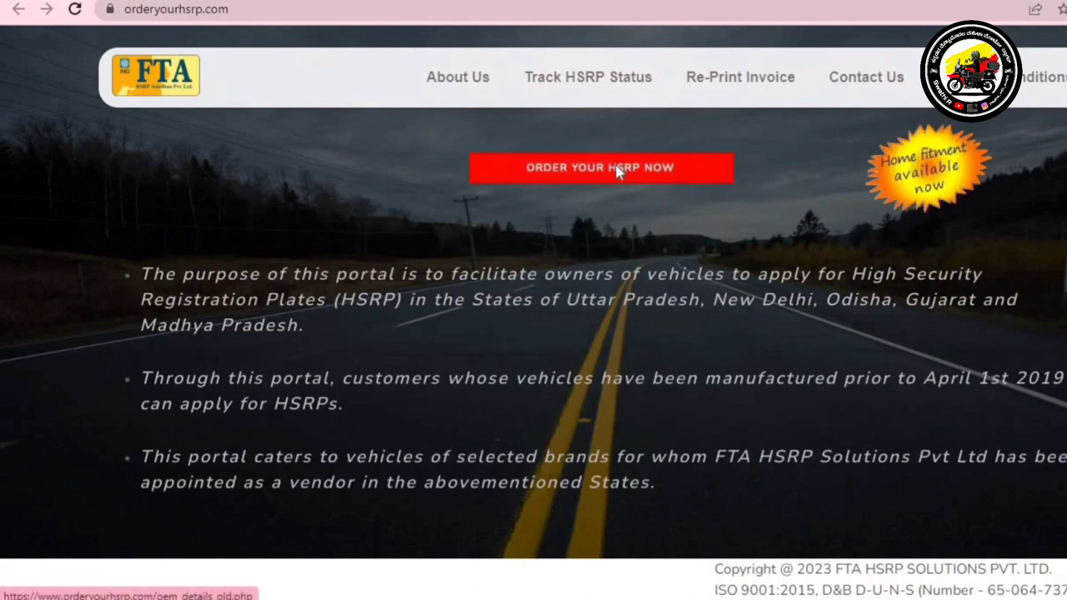
pyautogui.click(618, 170)
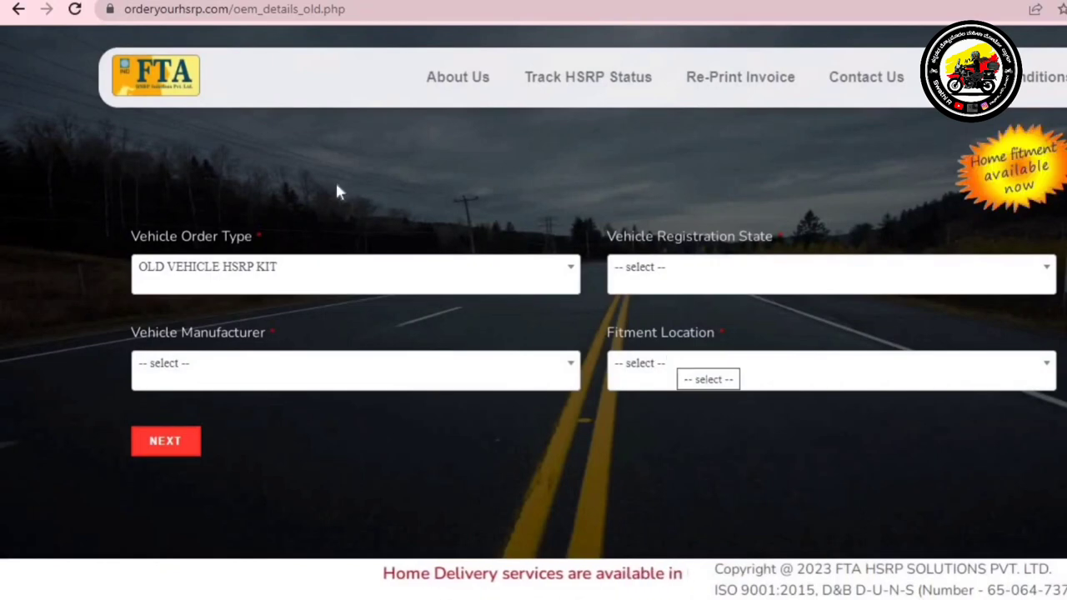
# Set order type OLD VEHICLE HSRP KIT, state KARNATAKA, manufacturer HONDA MOTORCYCLES & SCOOTER INDIA PVT. LTD
pyautogui.click(298, 275)
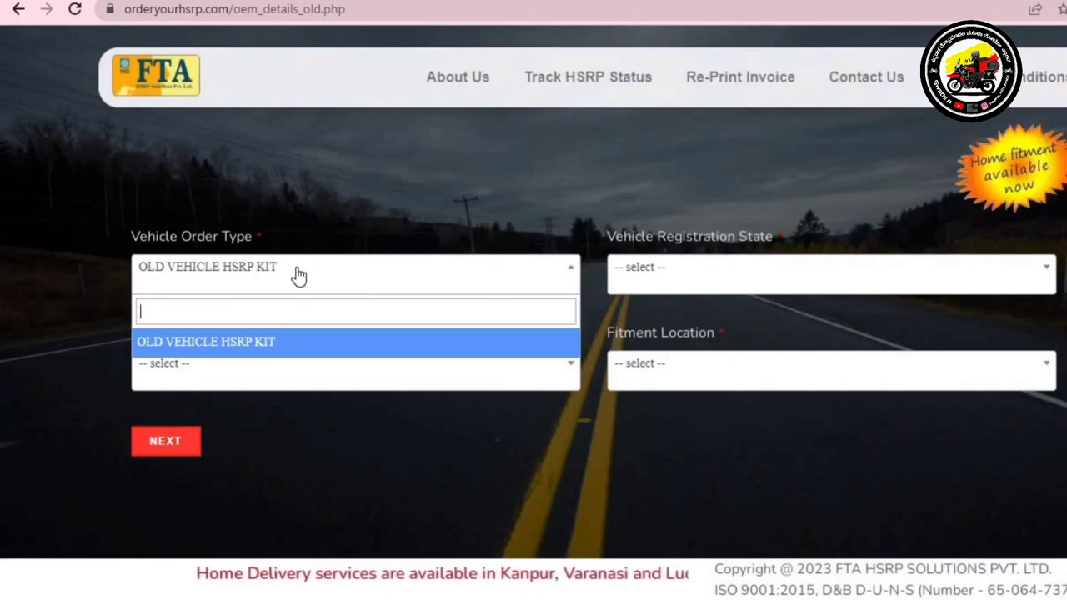
pyautogui.click(233, 343)
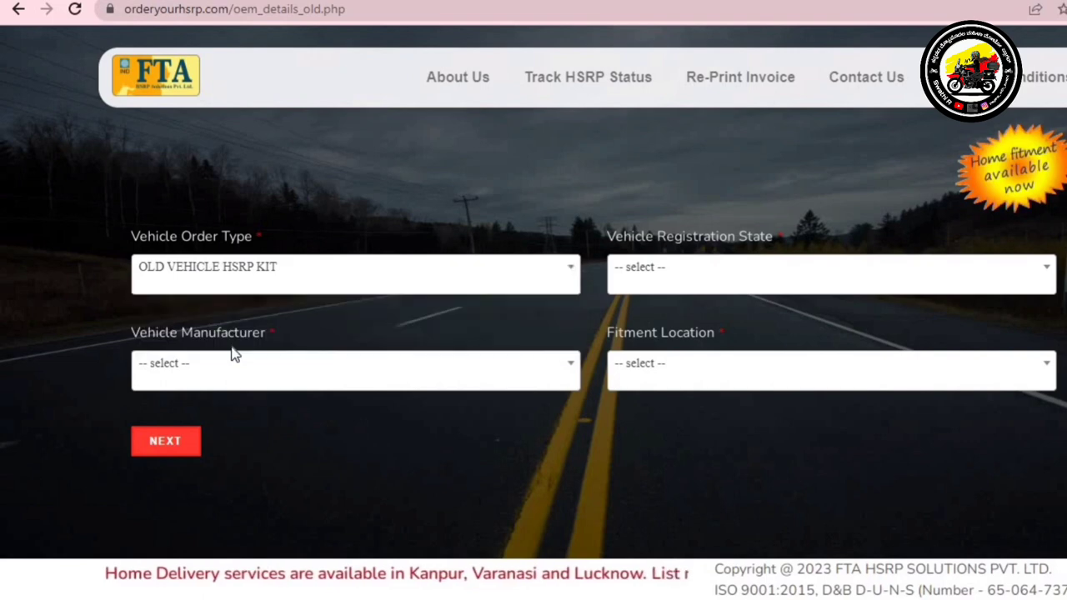
pyautogui.click(721, 285)
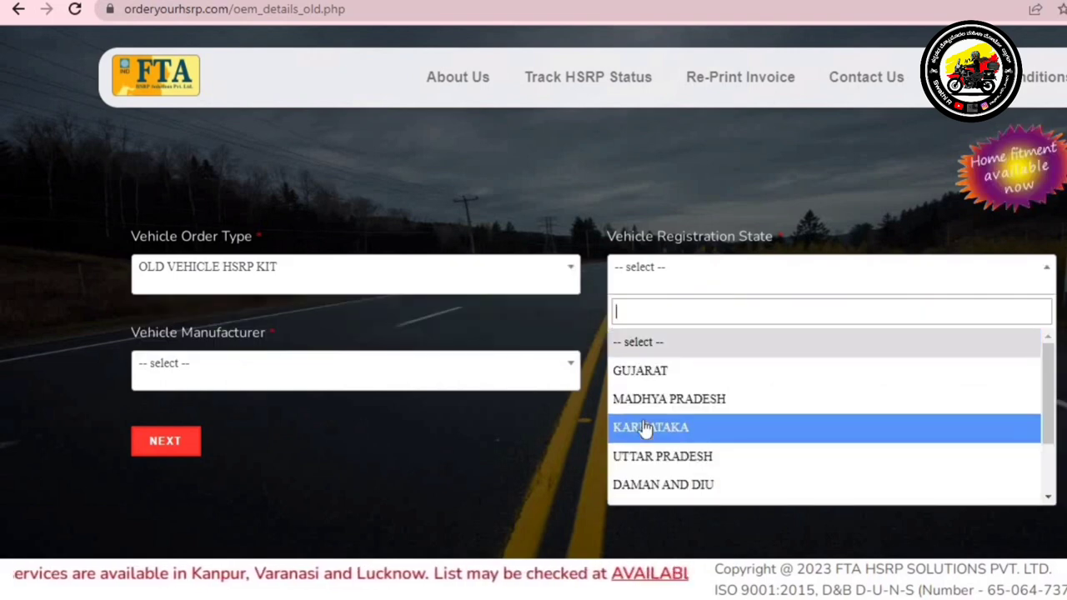
pyautogui.click(644, 427)
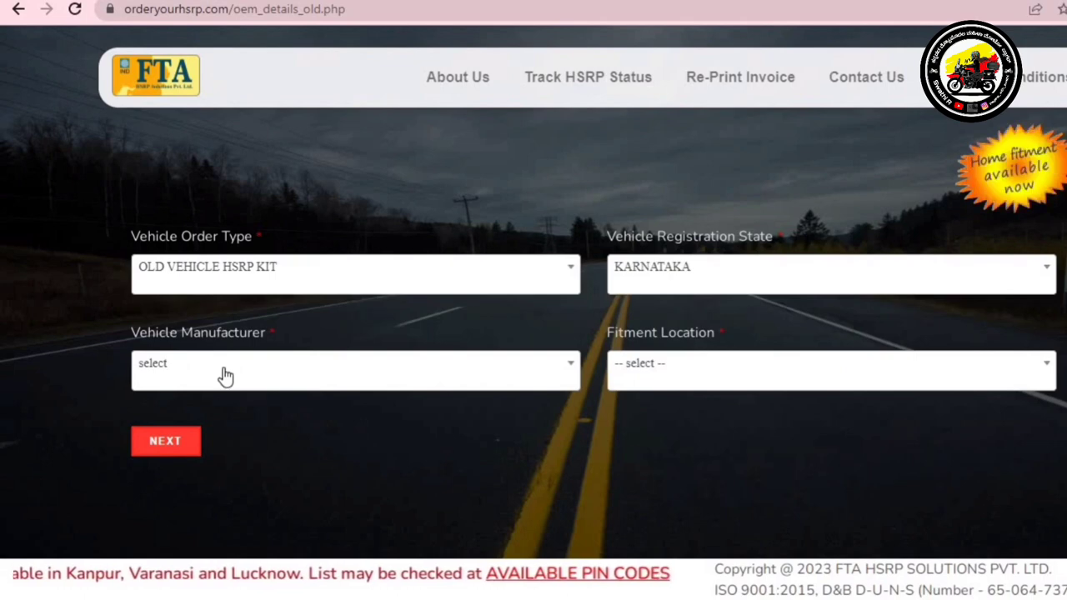
pyautogui.click(225, 376)
pyautogui.press('Down')
pyautogui.press('Down')
pyautogui.press('Down')
pyautogui.press('Down')
pyautogui.press('Down')
pyautogui.press('Down')
pyautogui.press('Down')
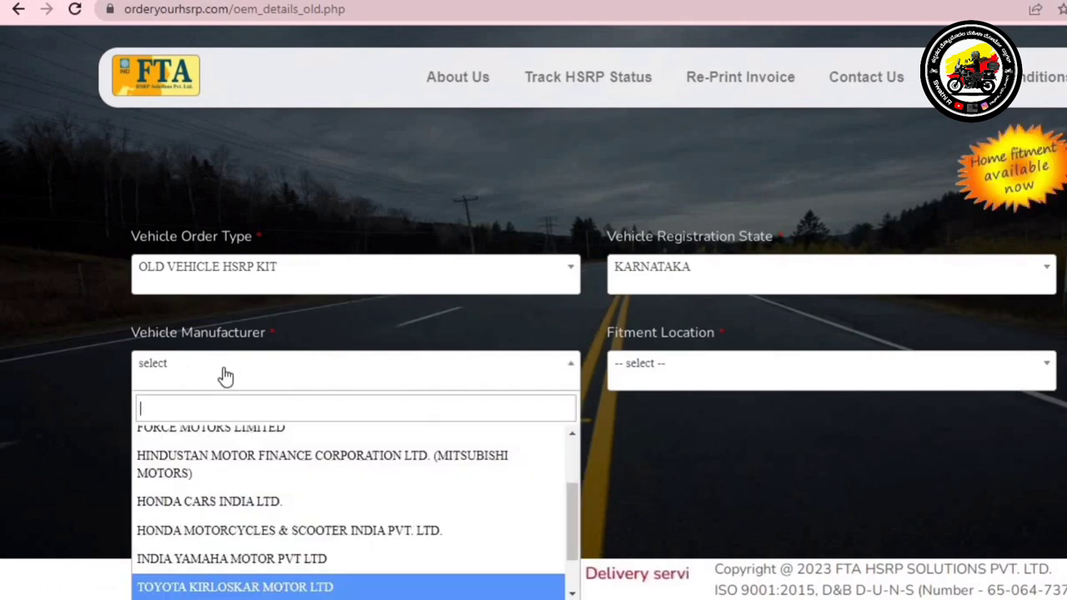
pyautogui.press('Up')
pyautogui.press('Up')
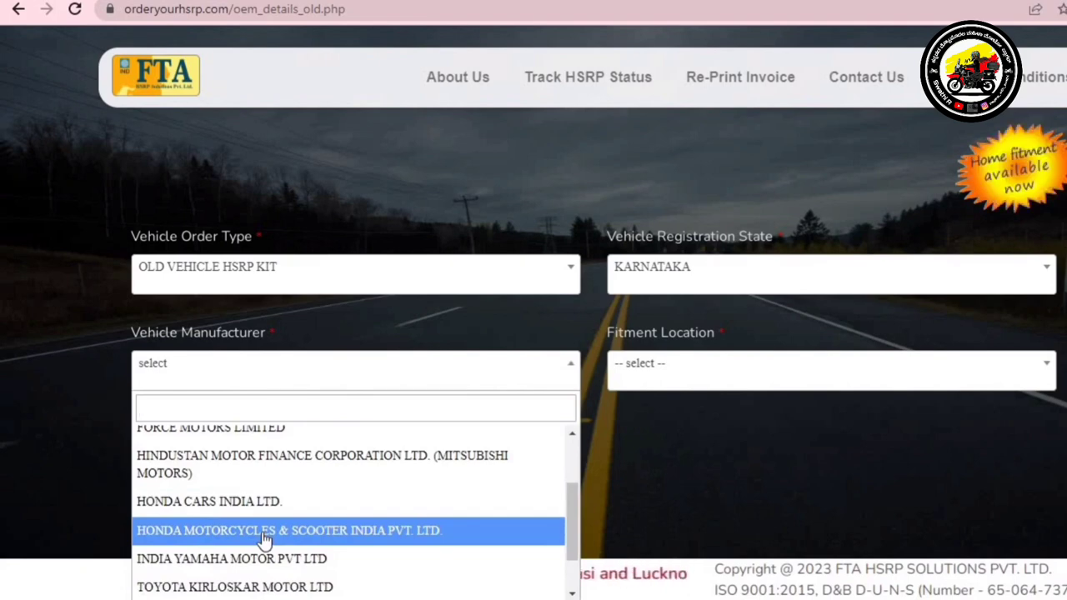
pyautogui.click(263, 533)
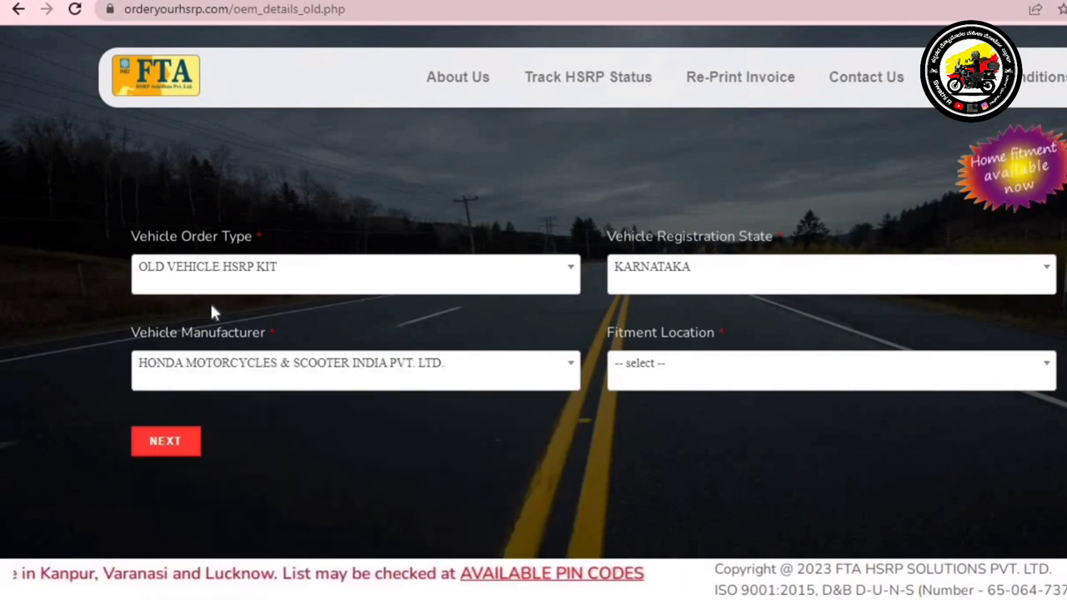
# Set the fitment location to Dealer Premises
pyautogui.click(682, 375)
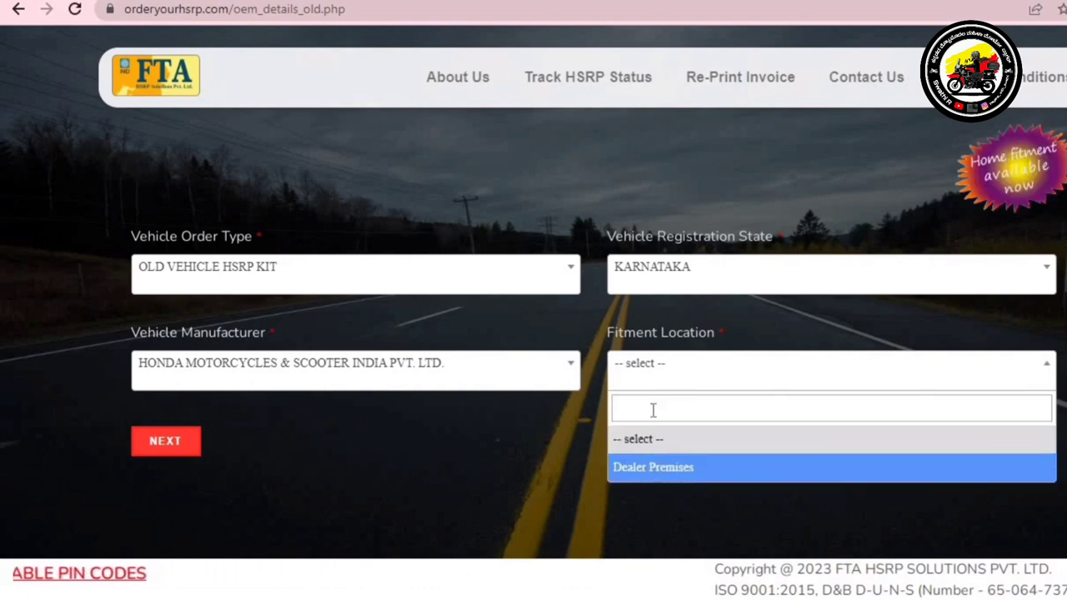
pyautogui.write('ba')
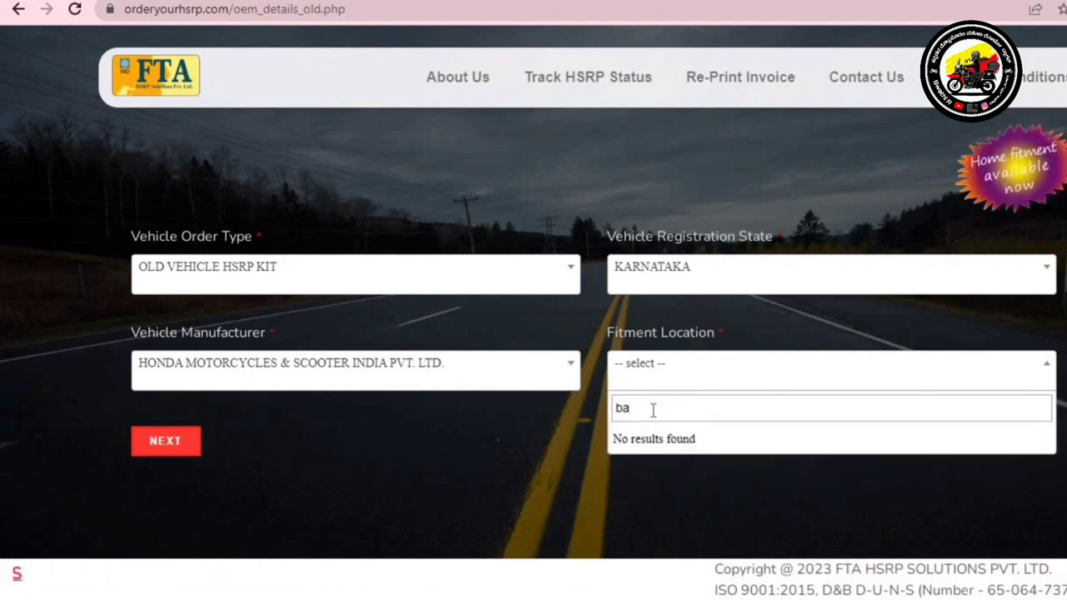
pyautogui.press('BackSpace')
pyautogui.press('BackSpace')
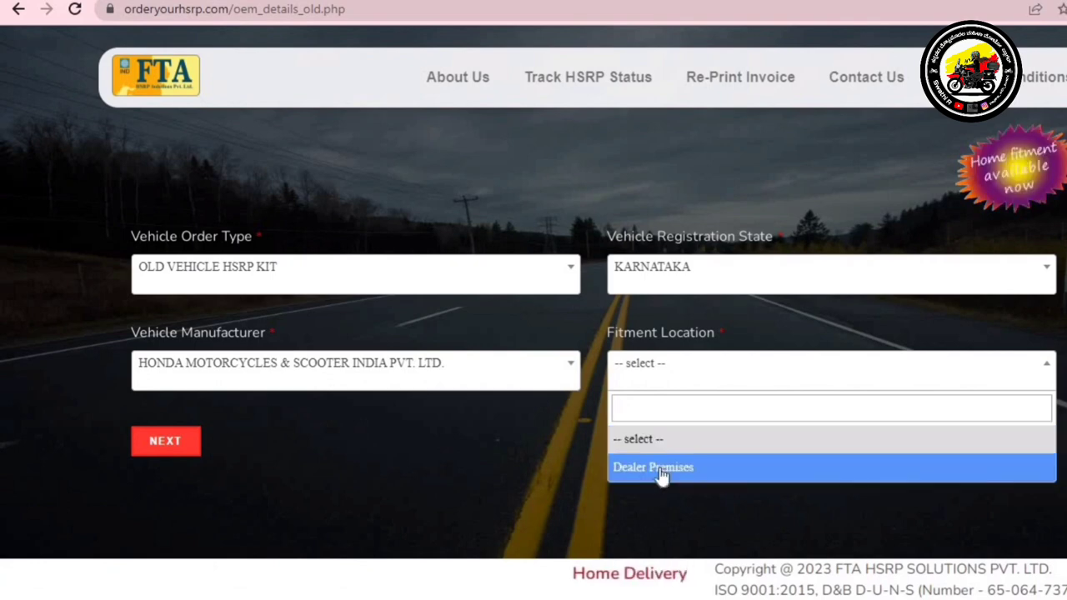
pyautogui.click(661, 470)
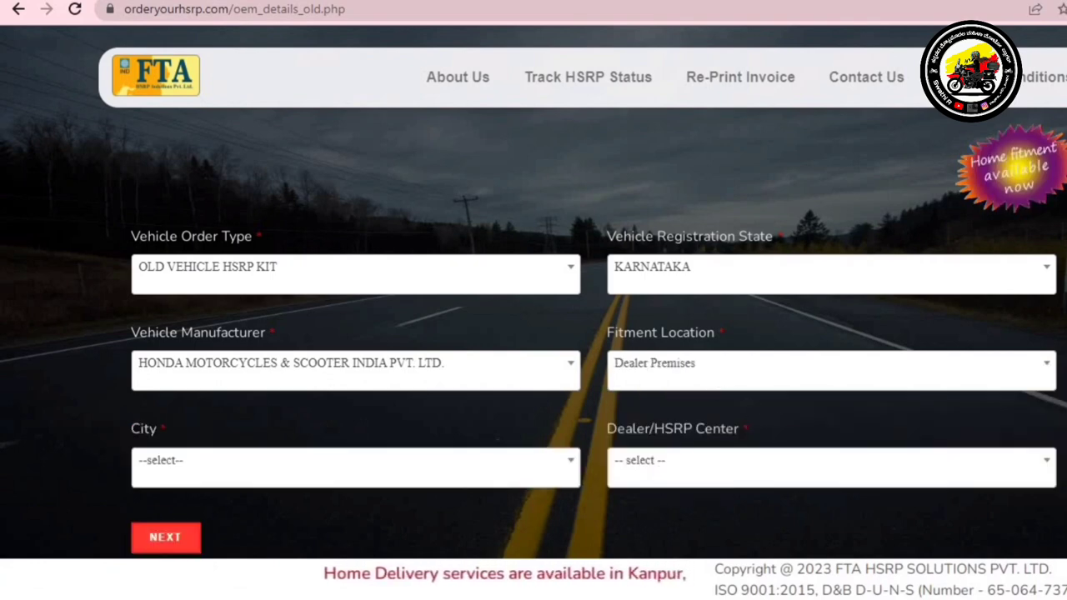
# Select city BANGALORE and dealer PLANET AGENCIES PRIVATE LIMITED, then proceed with NEXT
pyautogui.scroll(-1, 533, 333)
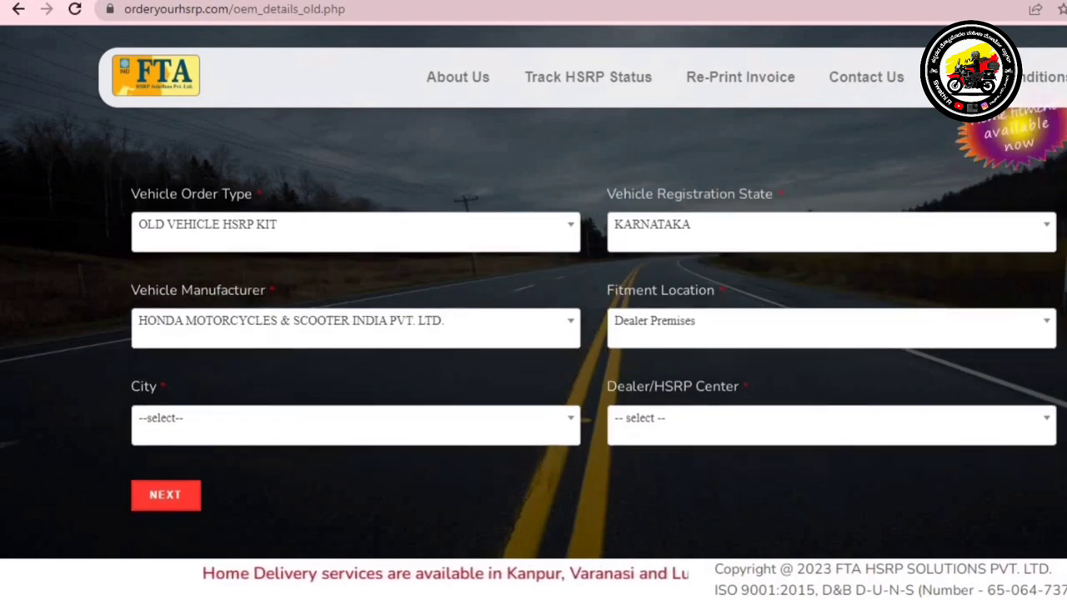
pyautogui.scroll(-1, 659, 409)
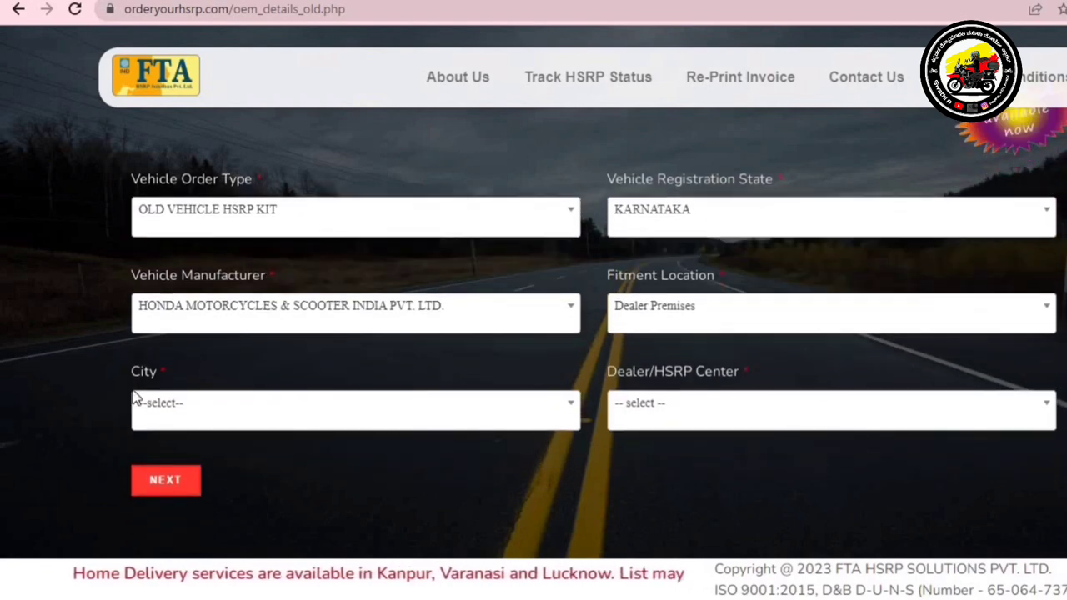
pyautogui.click(205, 420)
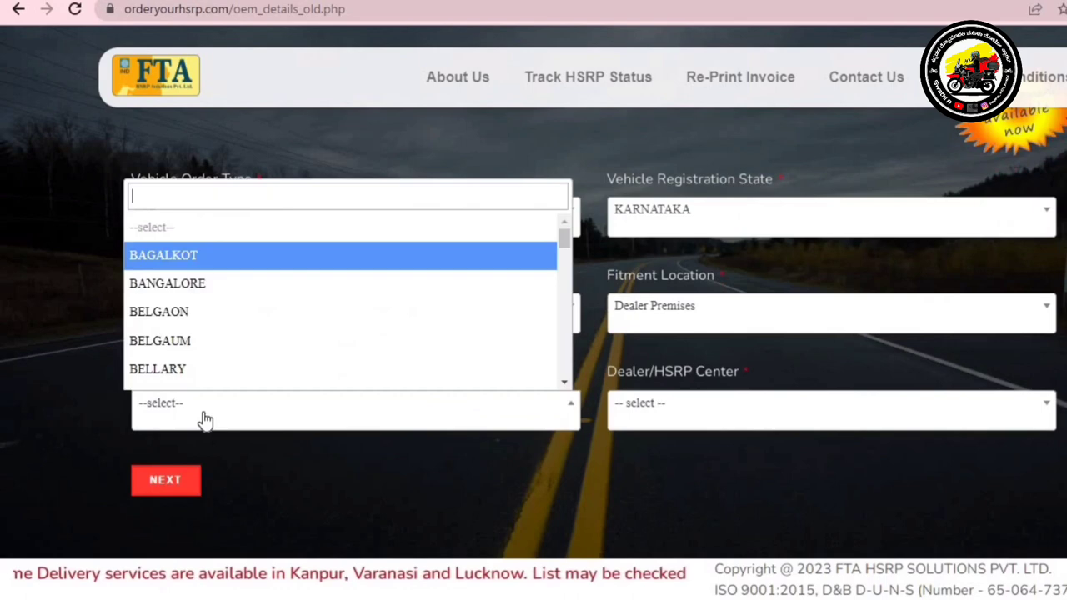
pyautogui.click(194, 283)
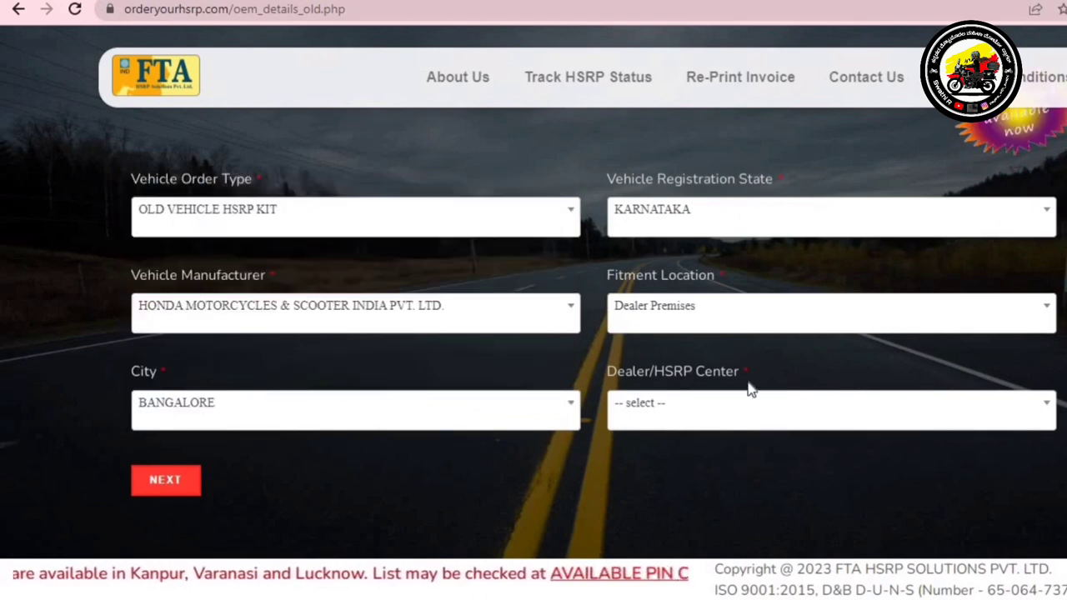
pyautogui.click(688, 416)
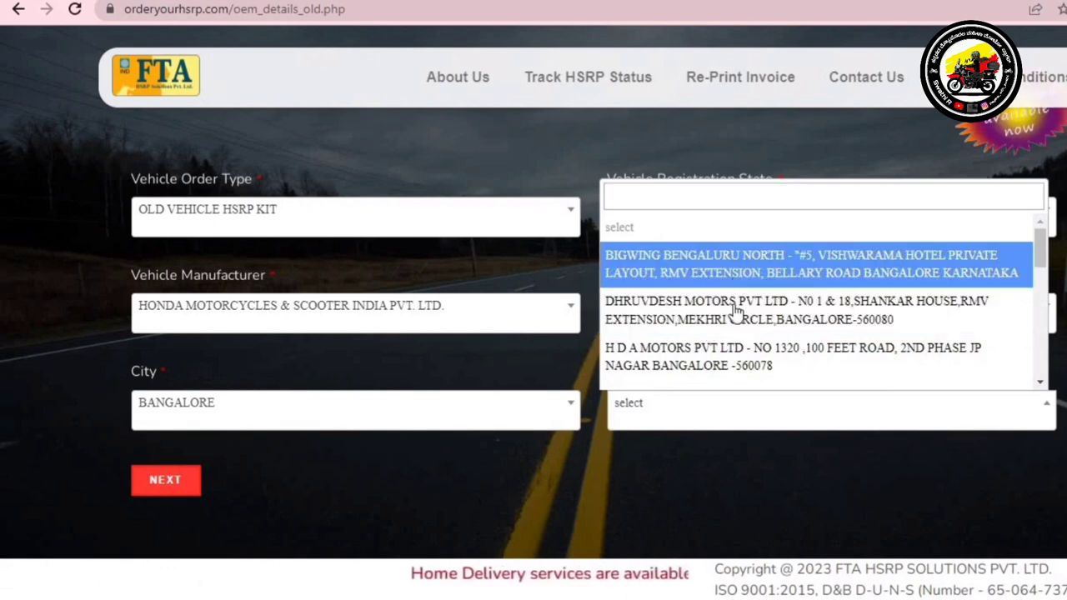
pyautogui.click(1041, 285)
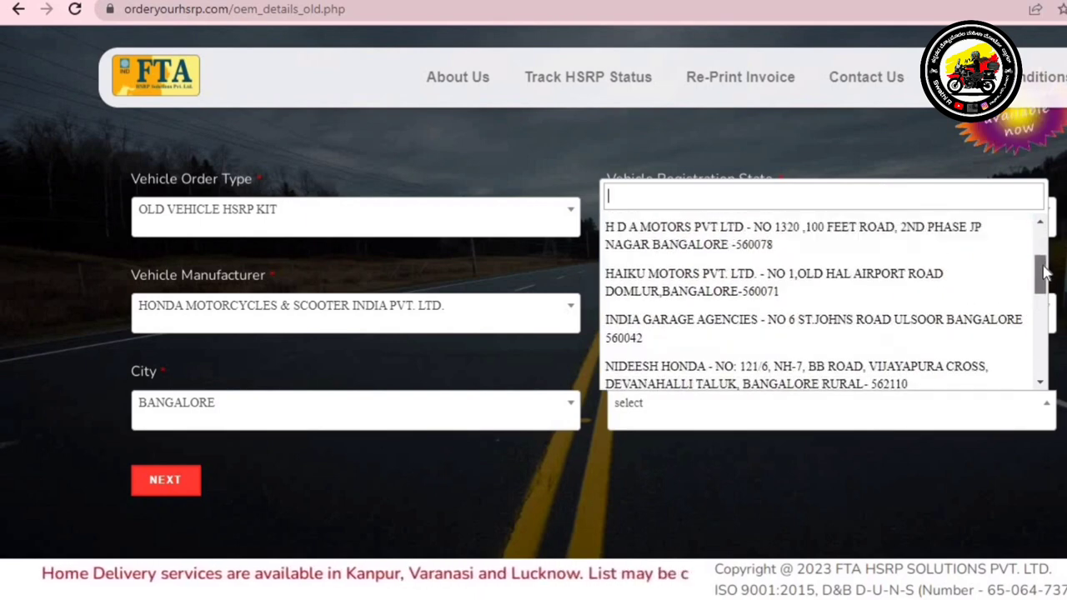
pyautogui.moveTo(1047, 287); pyautogui.dragTo(1046, 308)
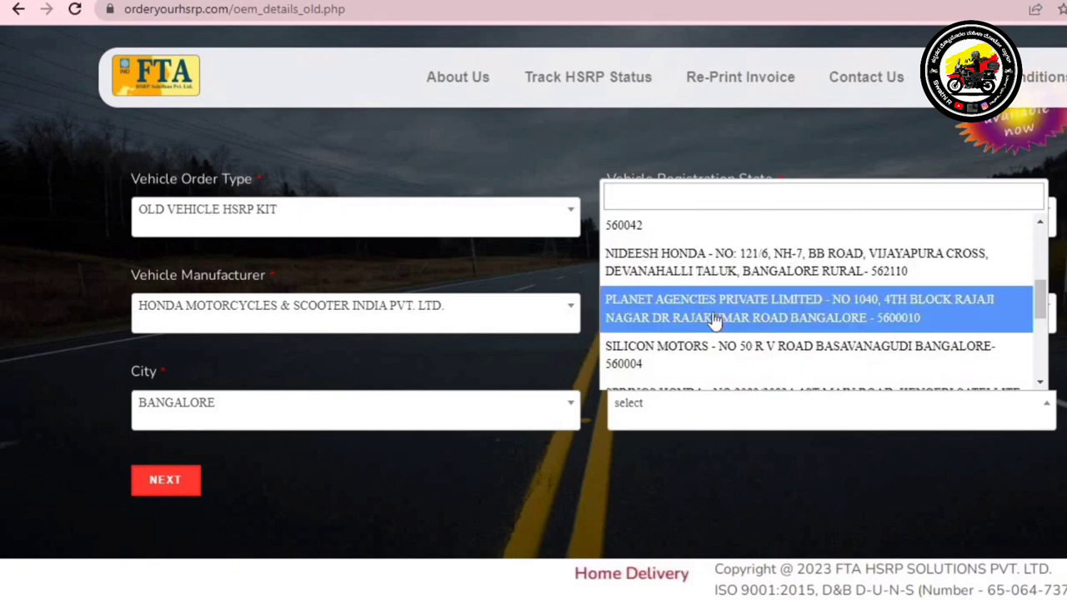
pyautogui.click(768, 314)
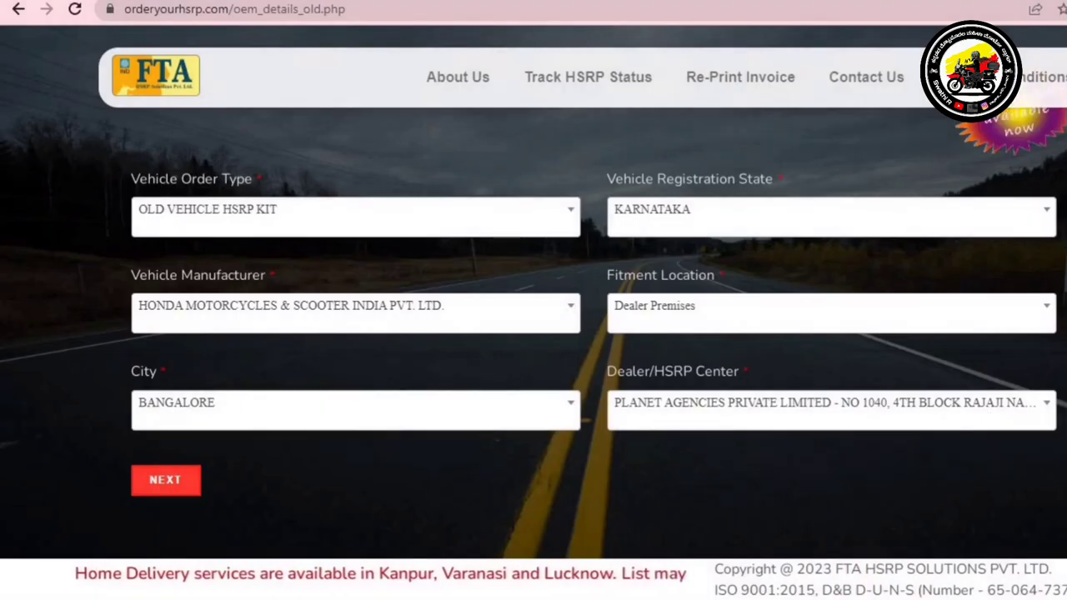
pyautogui.scroll(-1, 534, 334)
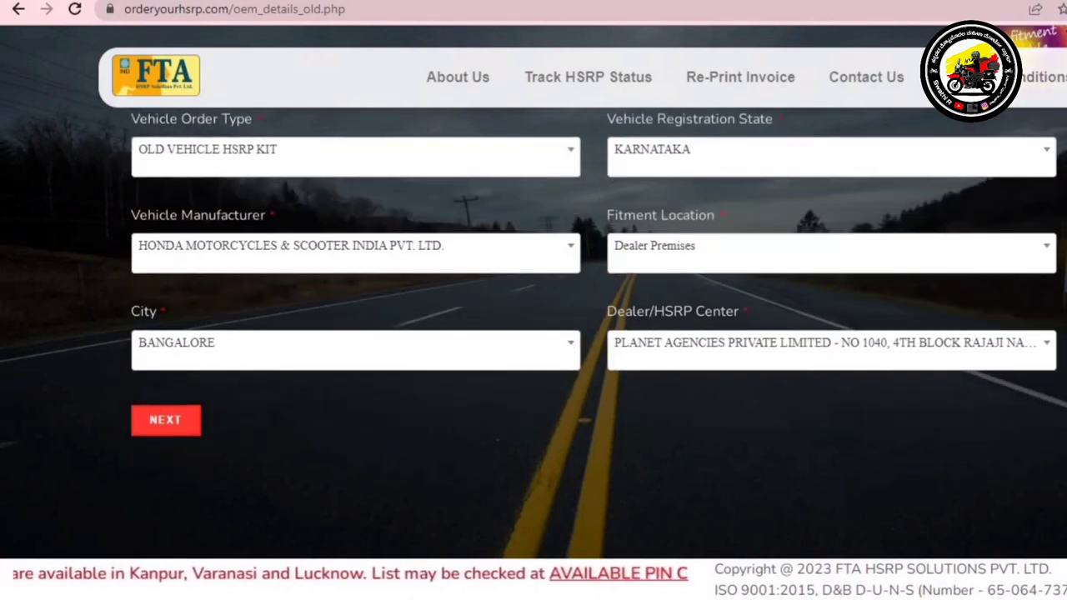
pyautogui.click(176, 421)
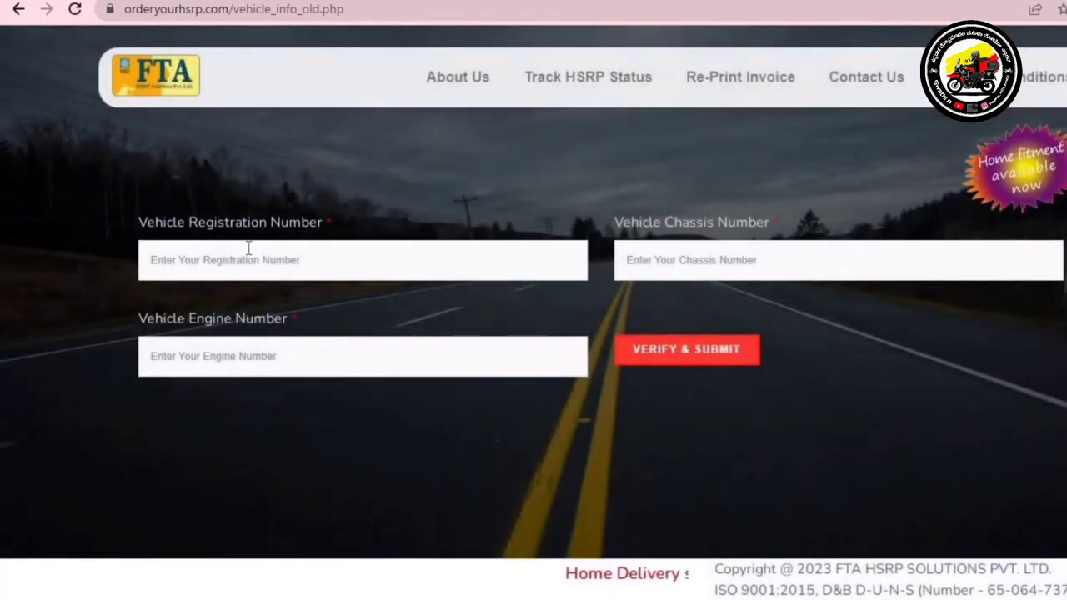
# Enter the scooter's registration, chassis and engine numbers and verify them with VERIFY & SUBMIT
pyautogui.click(250, 260)
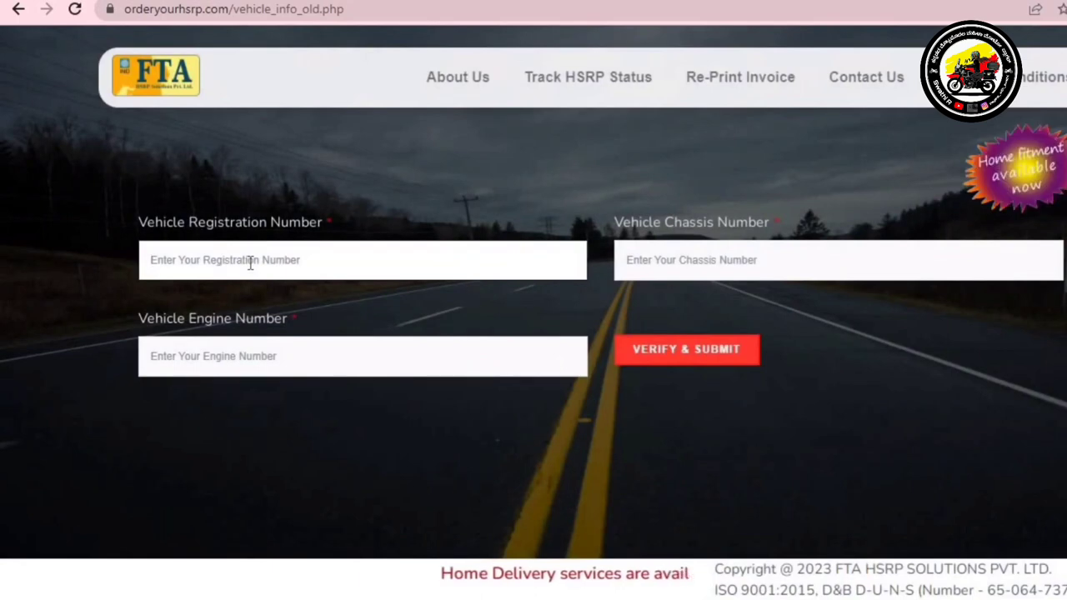
pyautogui.write('ka')
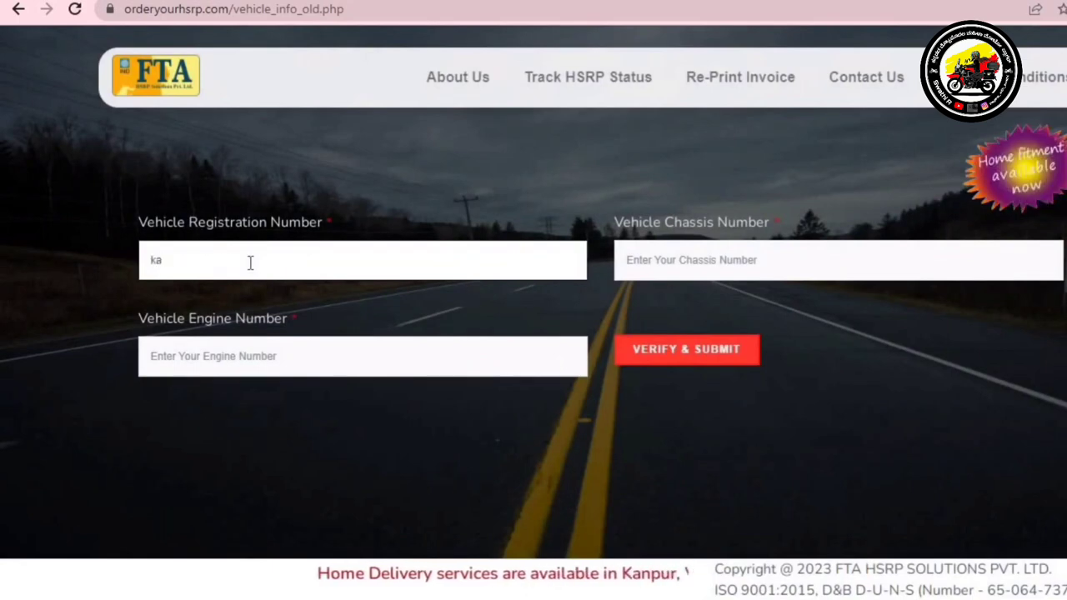
pyautogui.press('BackSpace')
pyautogui.press('BackSpace')
pyautogui.write('KA')
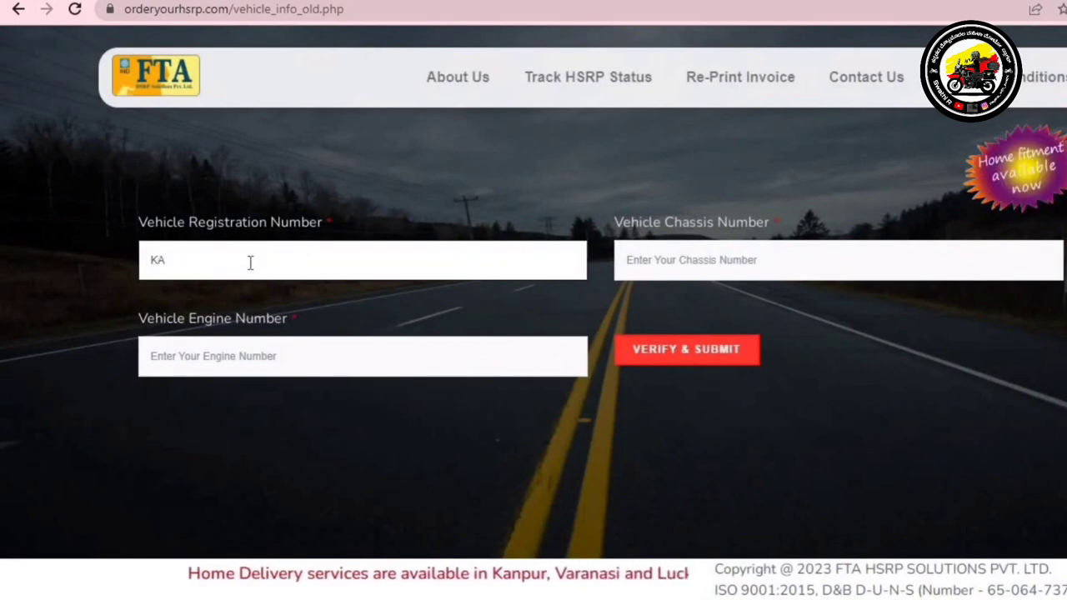
pyautogui.write('02')
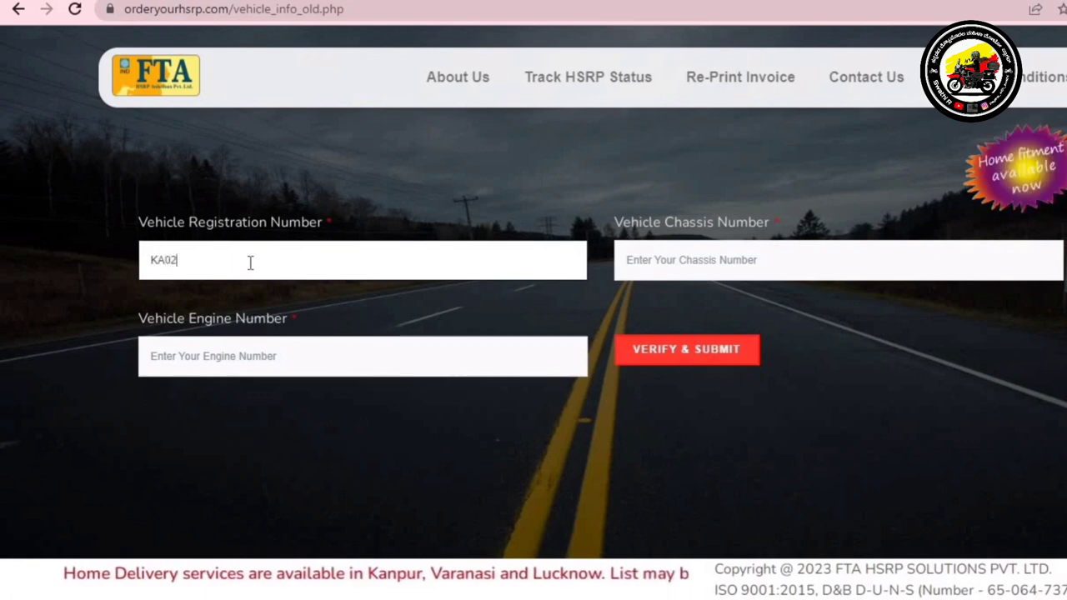
pyautogui.write('JK')
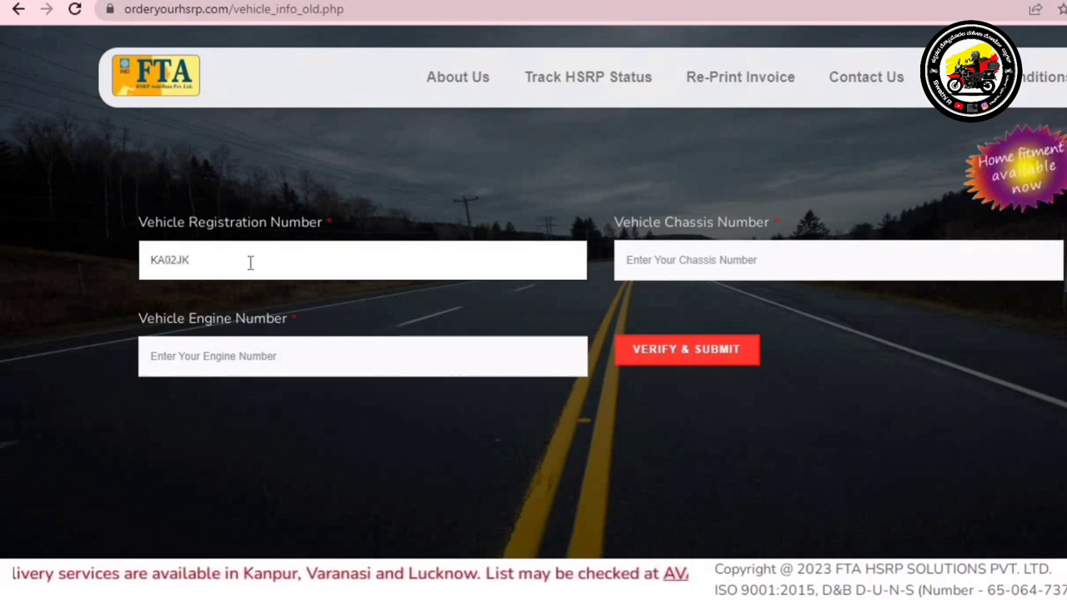
pyautogui.write('9519')
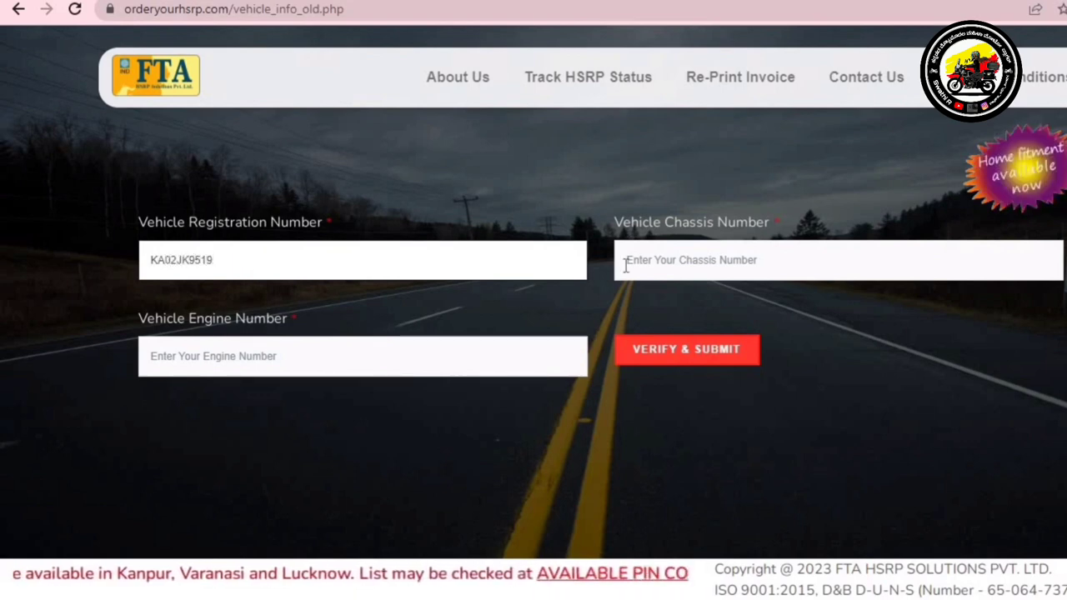
pyautogui.click(675, 251)
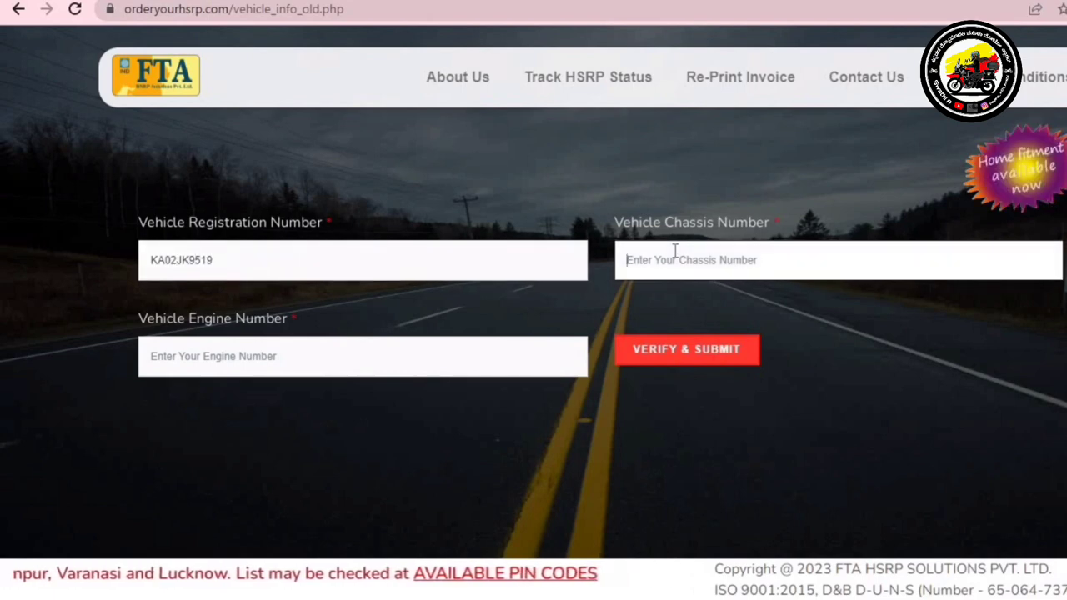
pyautogui.write('M')
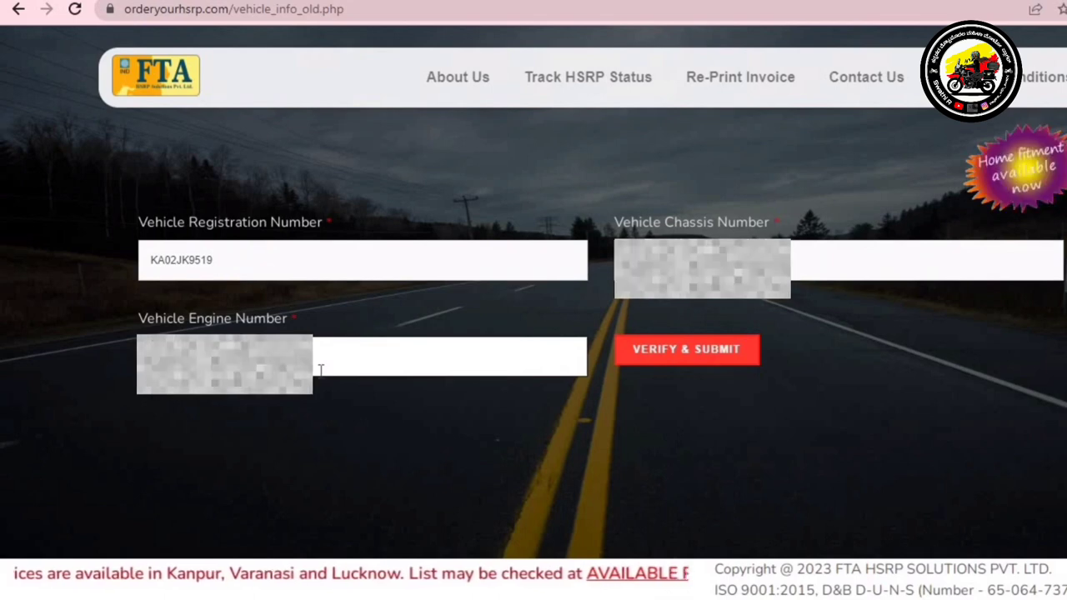
pyautogui.click(698, 350)
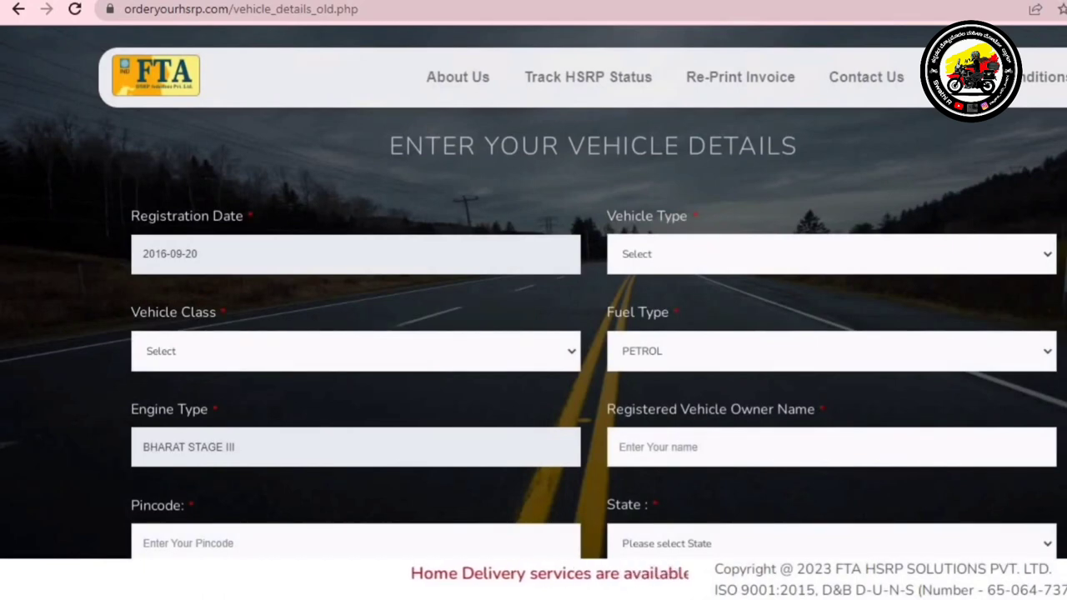
# Set Vehicle Type to Scooter and Vehicle Class to PVT
pyautogui.scroll(-1, 372, 168)
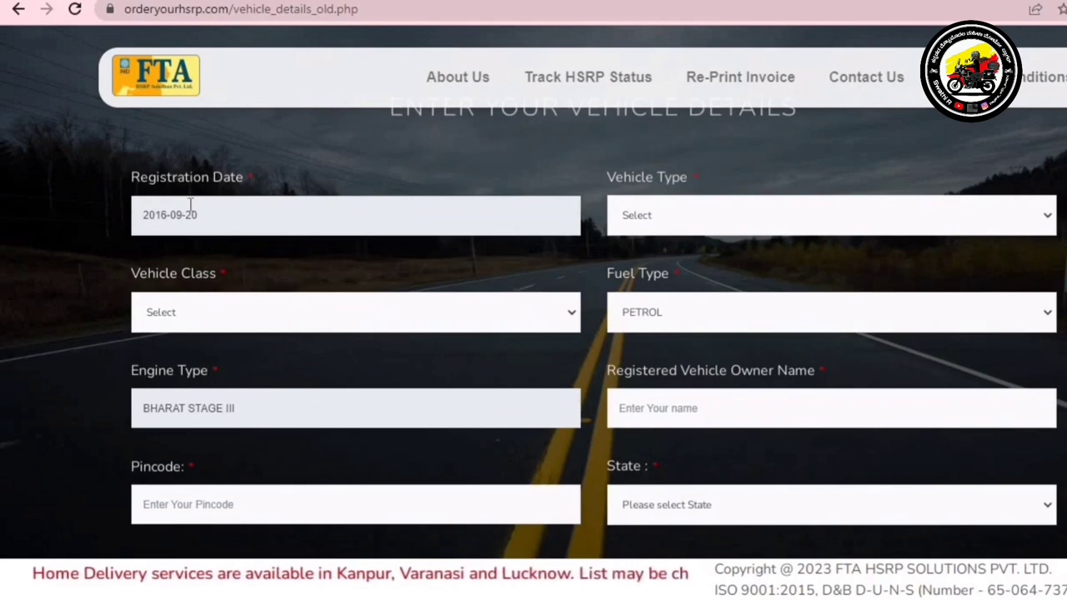
pyautogui.click(677, 219)
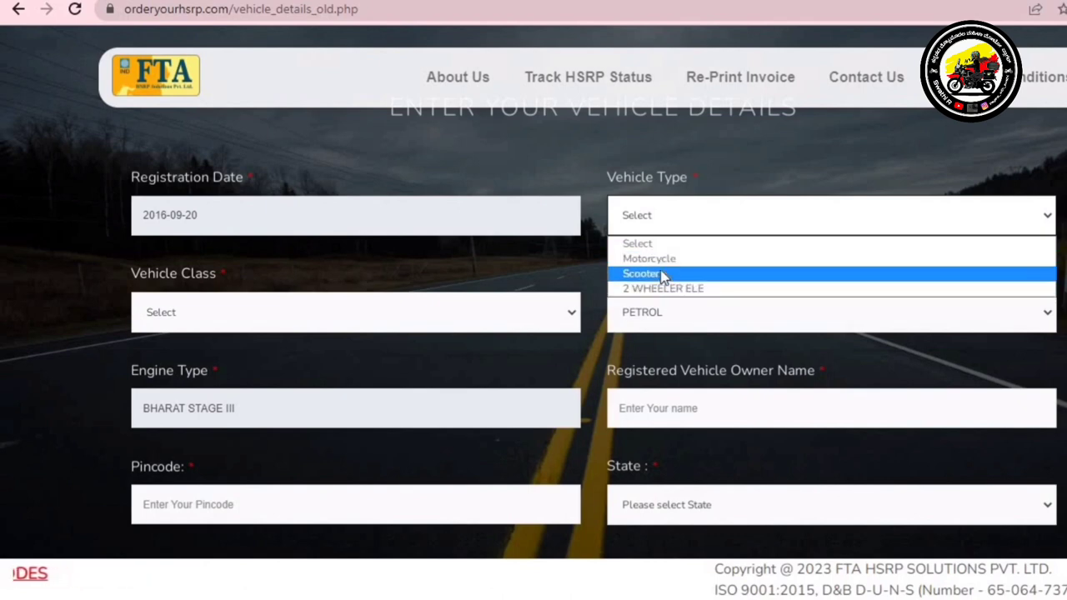
pyautogui.click(663, 274)
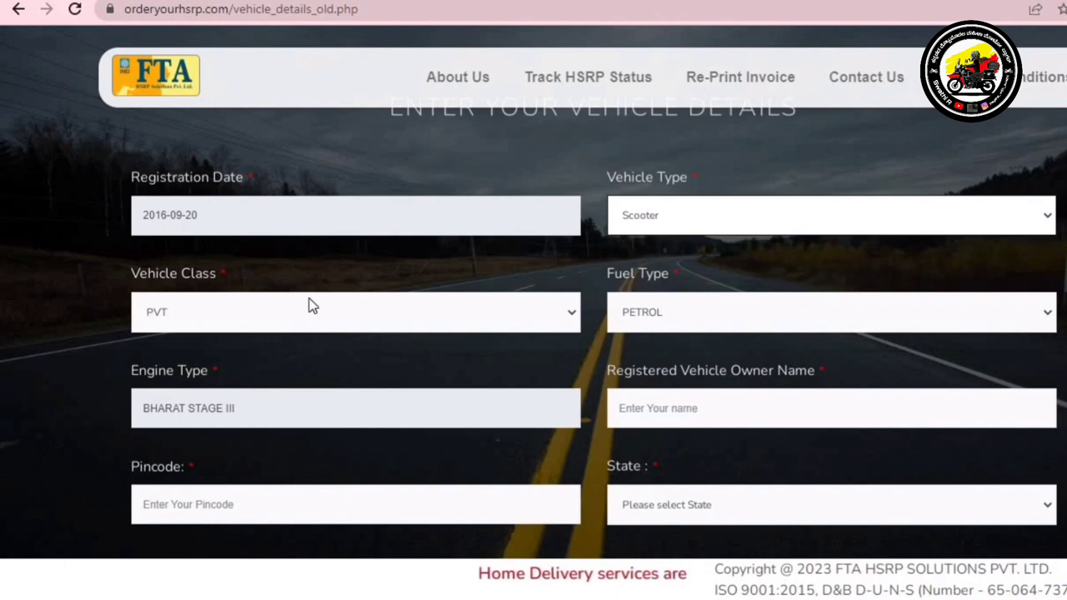
pyautogui.click(566, 315)
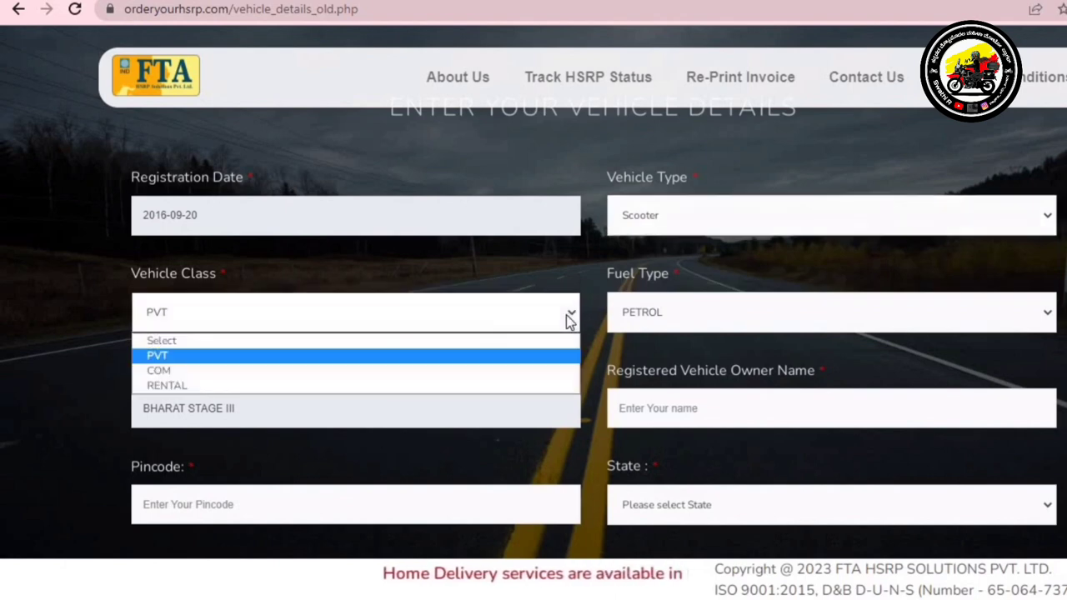
pyautogui.click(185, 358)
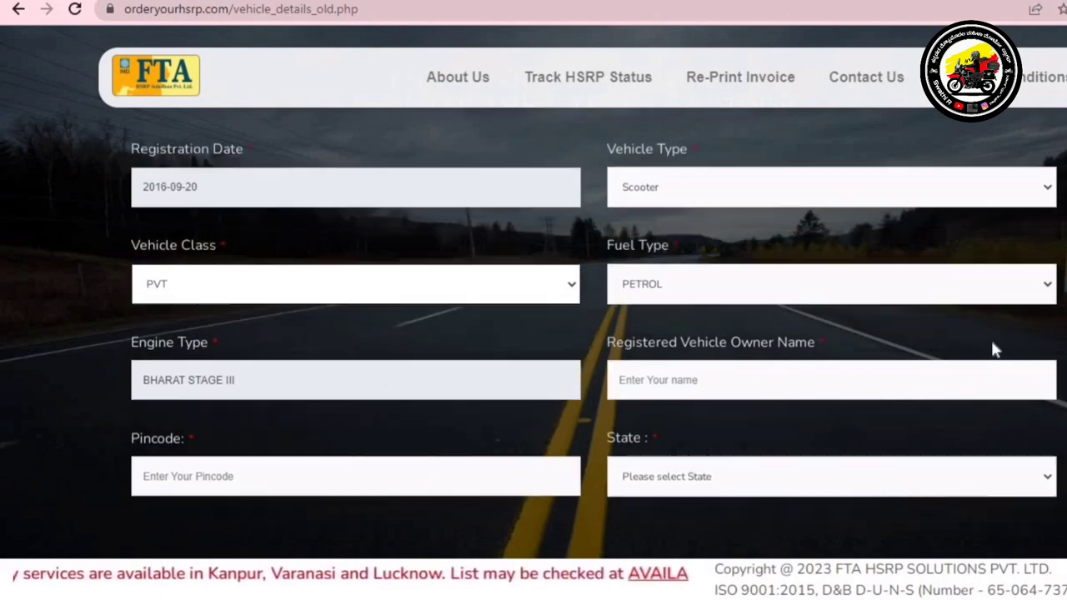
pyautogui.scroll(-1, 993, 350)
# Enter the owner's name and pincode, choose KARNATAKA as the state, and submit with NEXT
pyautogui.click(821, 307)
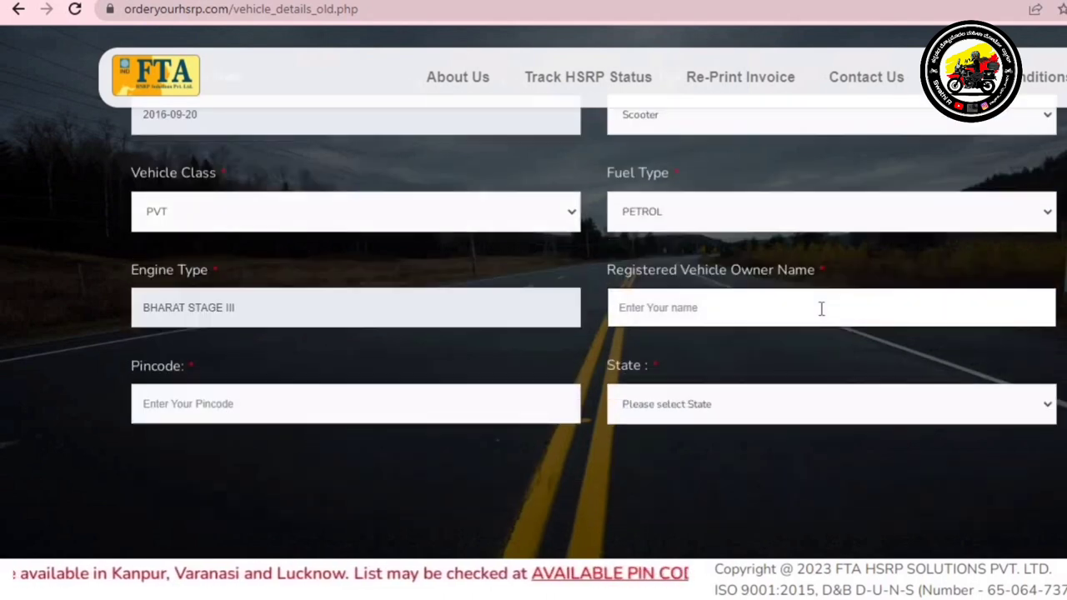
pyautogui.write('SWATHI')
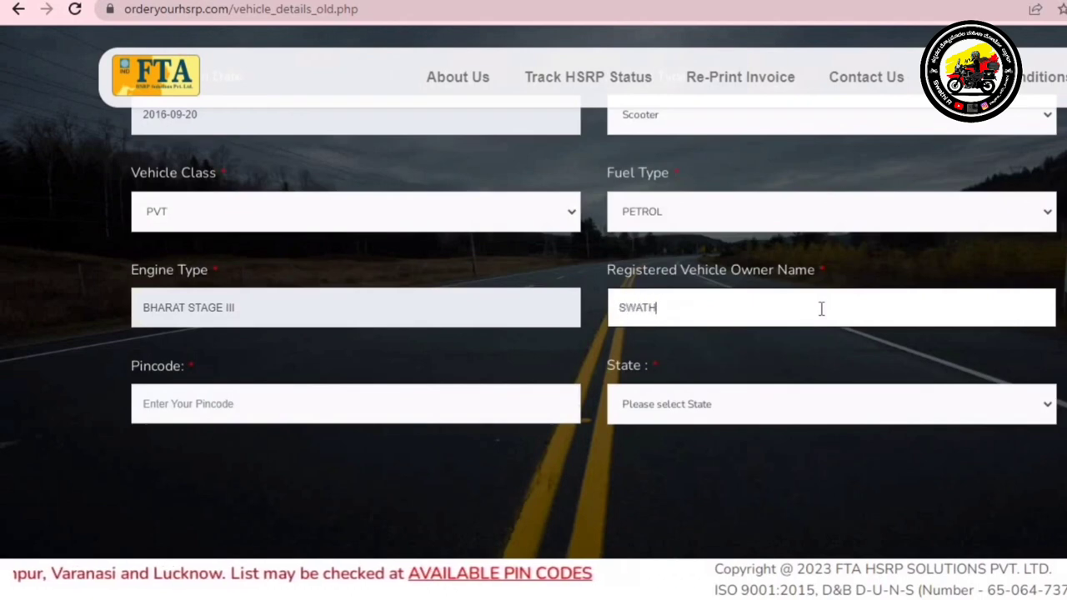
pyautogui.click(263, 408)
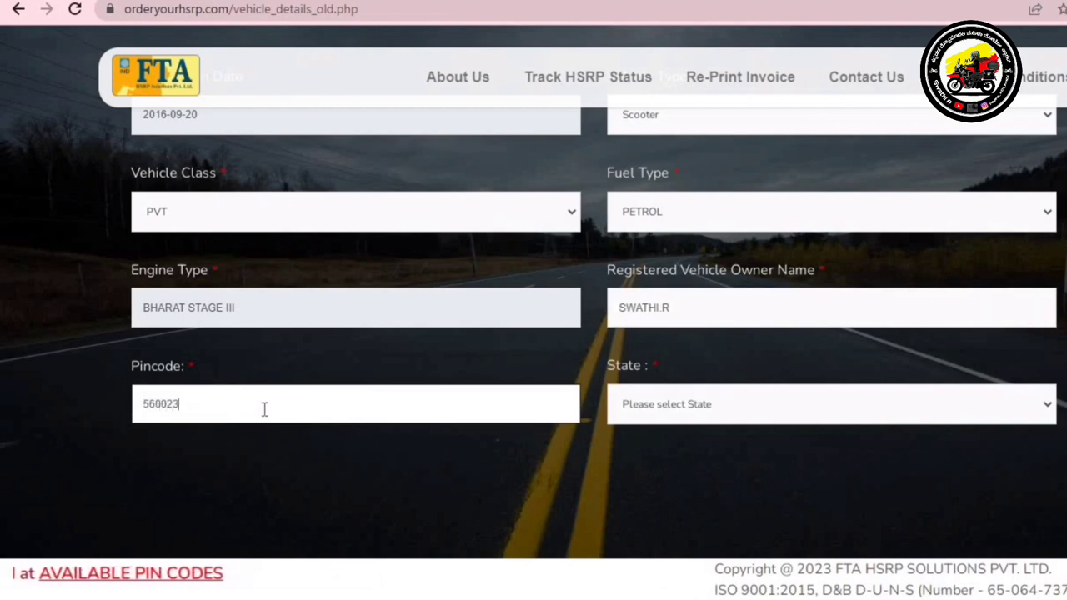
pyautogui.click(720, 403)
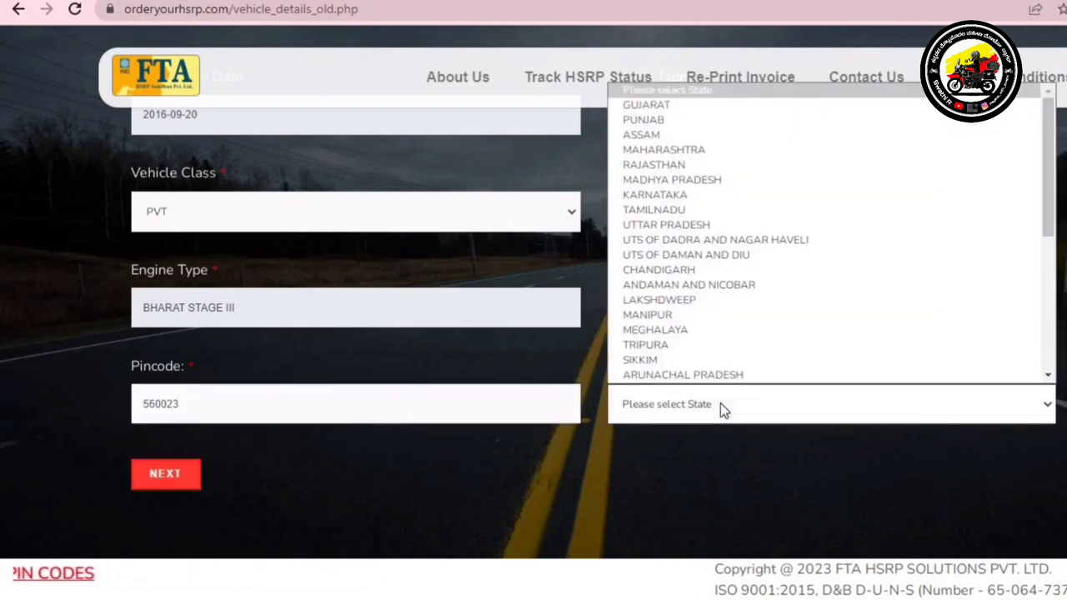
pyautogui.click(670, 195)
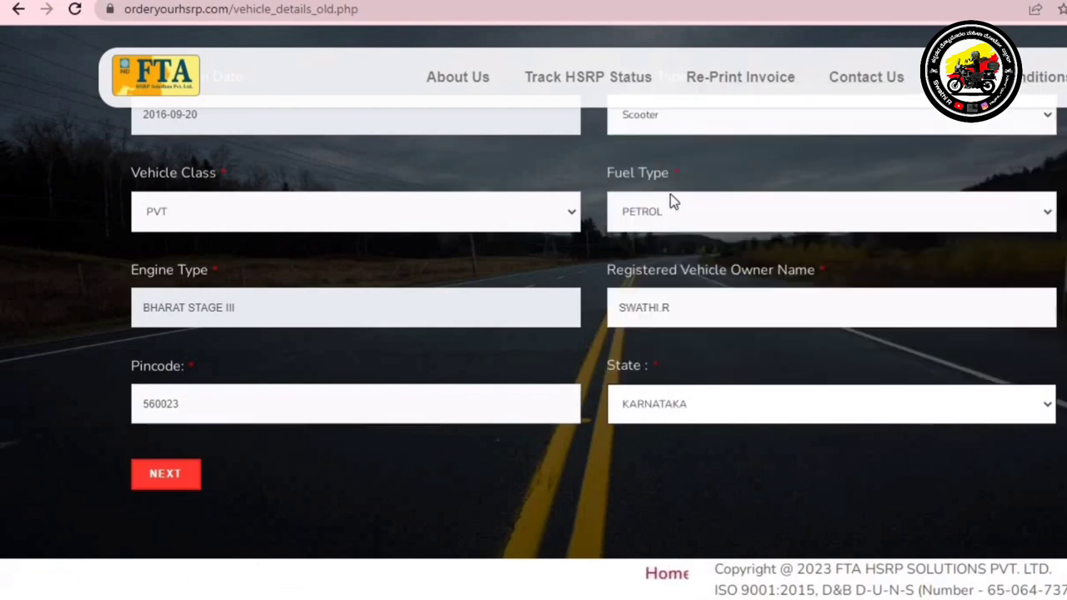
pyautogui.scroll(2, 533, 316)
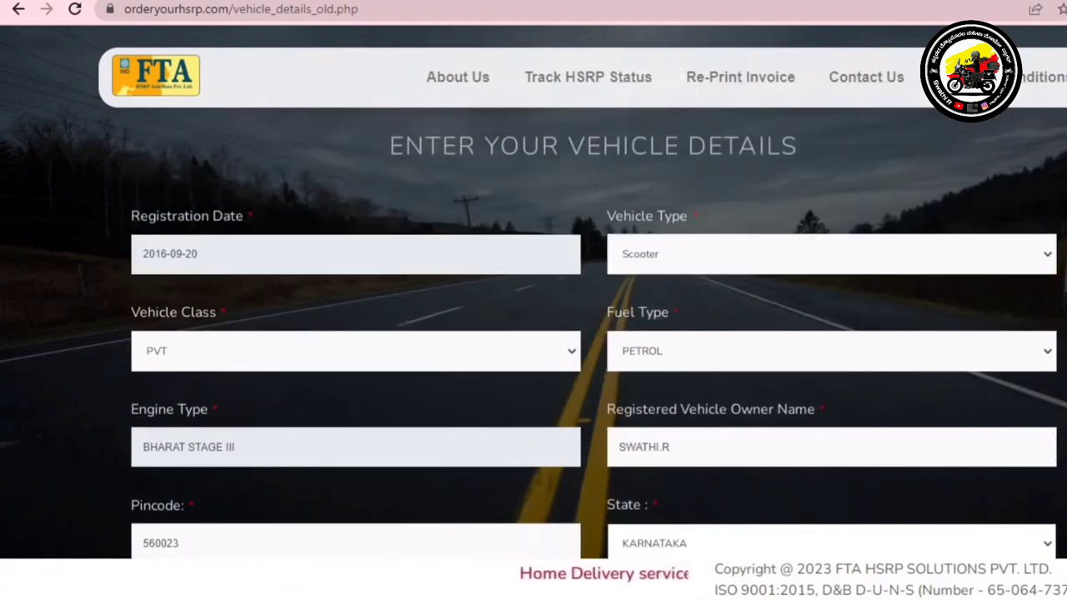
pyautogui.scroll(-2, 569, 472)
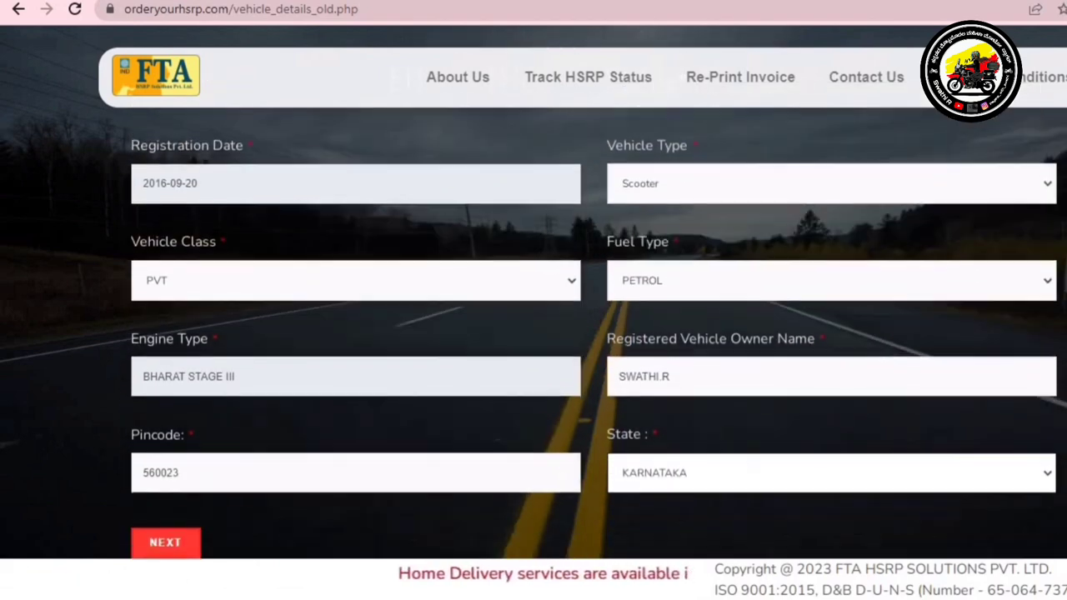
pyautogui.click(178, 497)
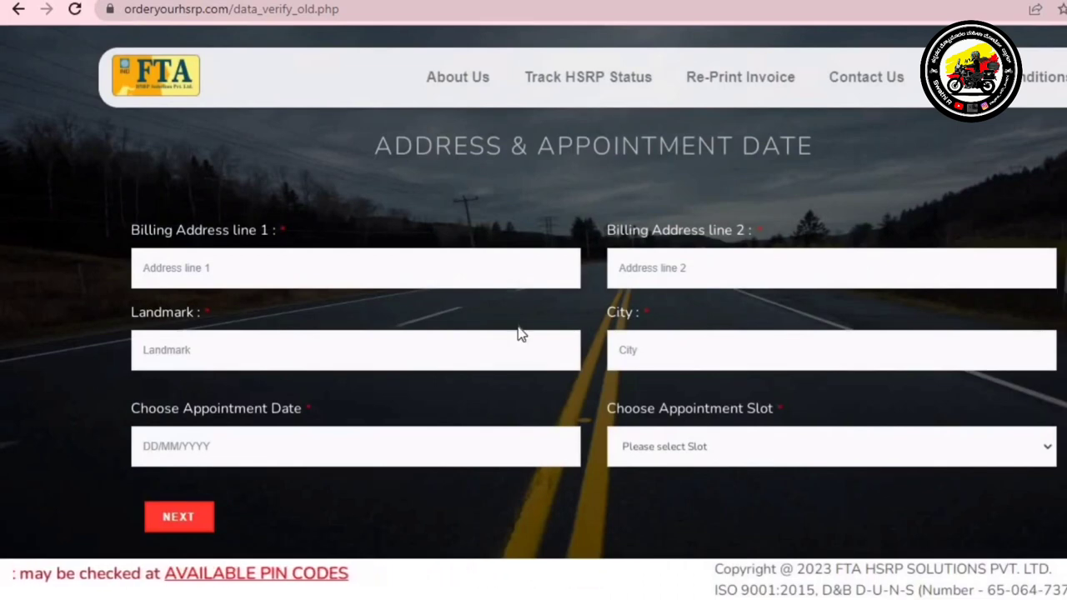
# Enter both billing address lines, a landmark and the city BANGALORE before picking the appointment date
pyautogui.click(331, 273)
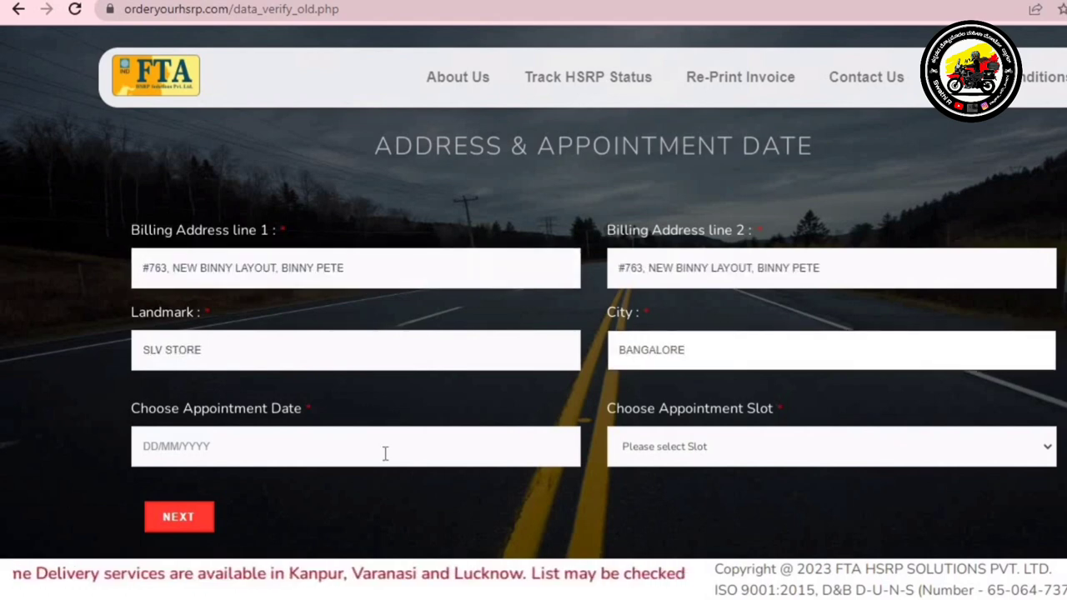
pyautogui.click(385, 453)
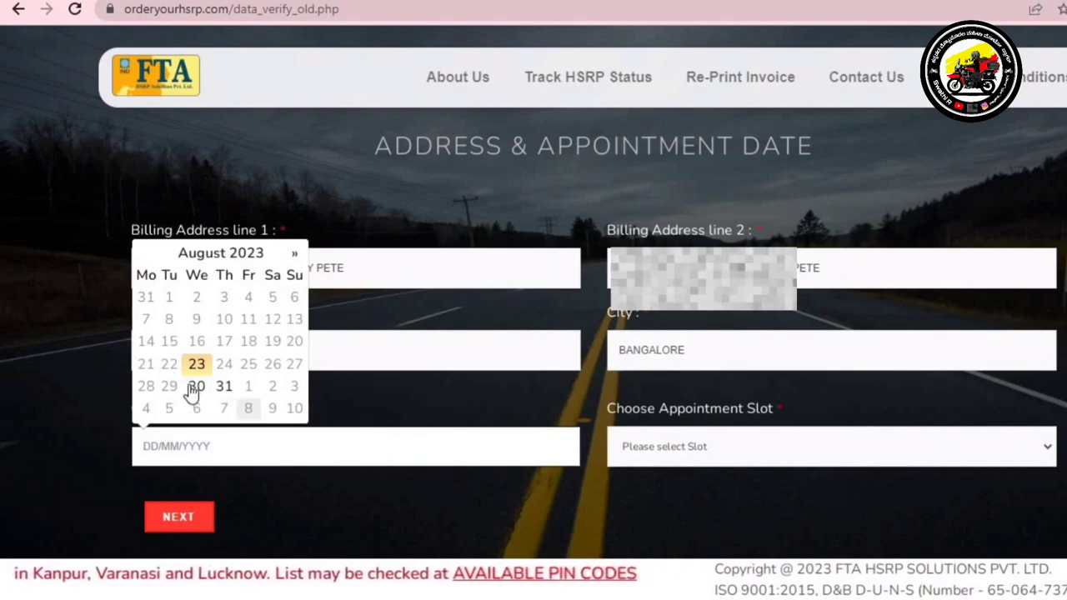
# Pick 30 August 2023 as the appointment date
pyautogui.click(292, 256)
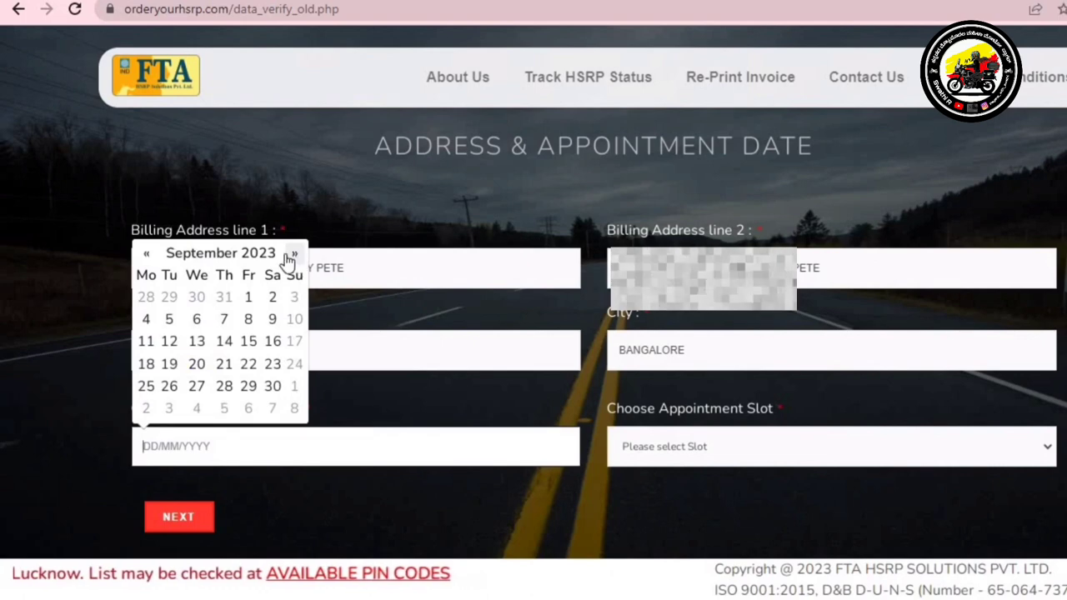
pyautogui.click(146, 254)
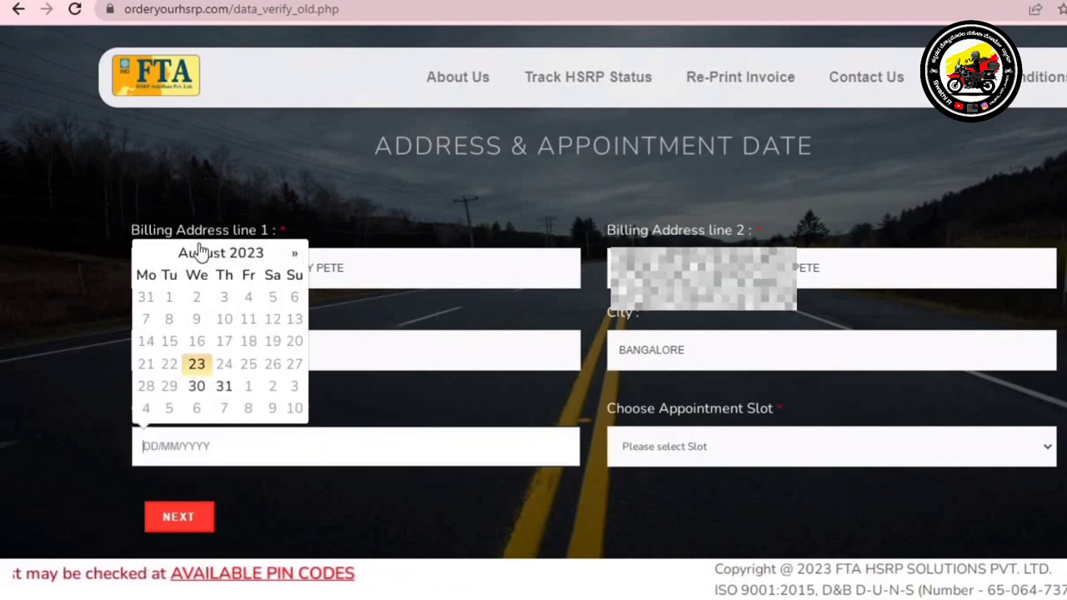
pyautogui.click(199, 390)
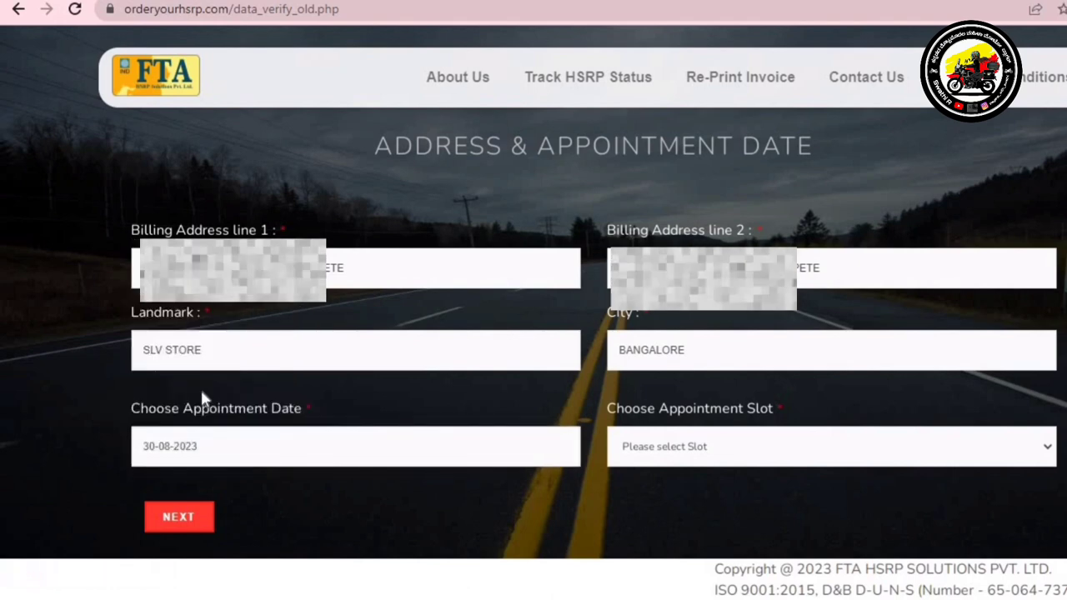
# Choose the 04:30 PM-05:30 PM appointment slot and submit the address details
pyautogui.click(672, 455)
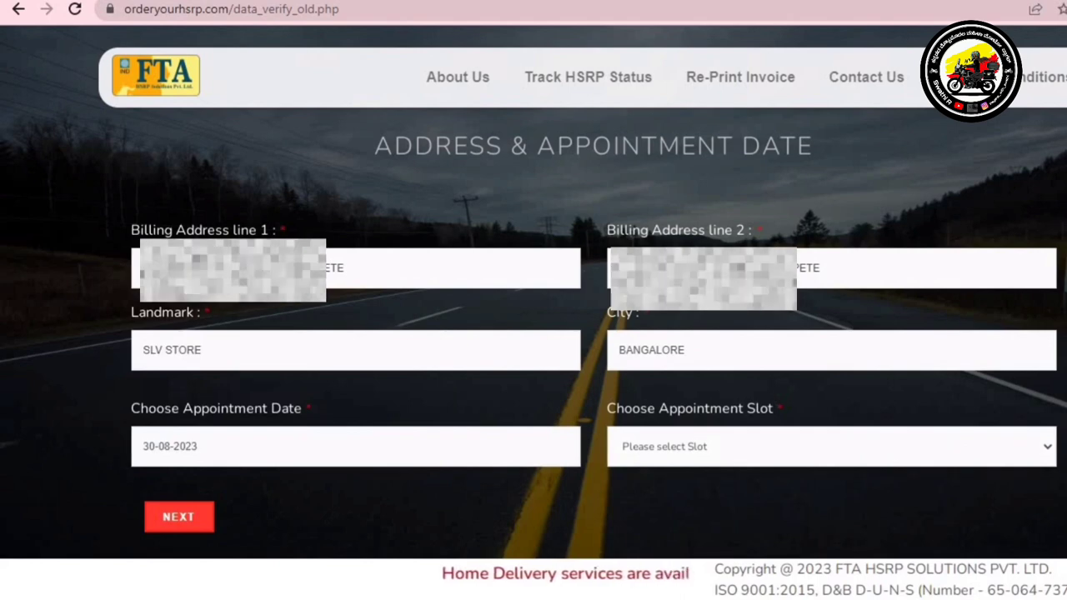
pyautogui.scroll(-1, 534, 350)
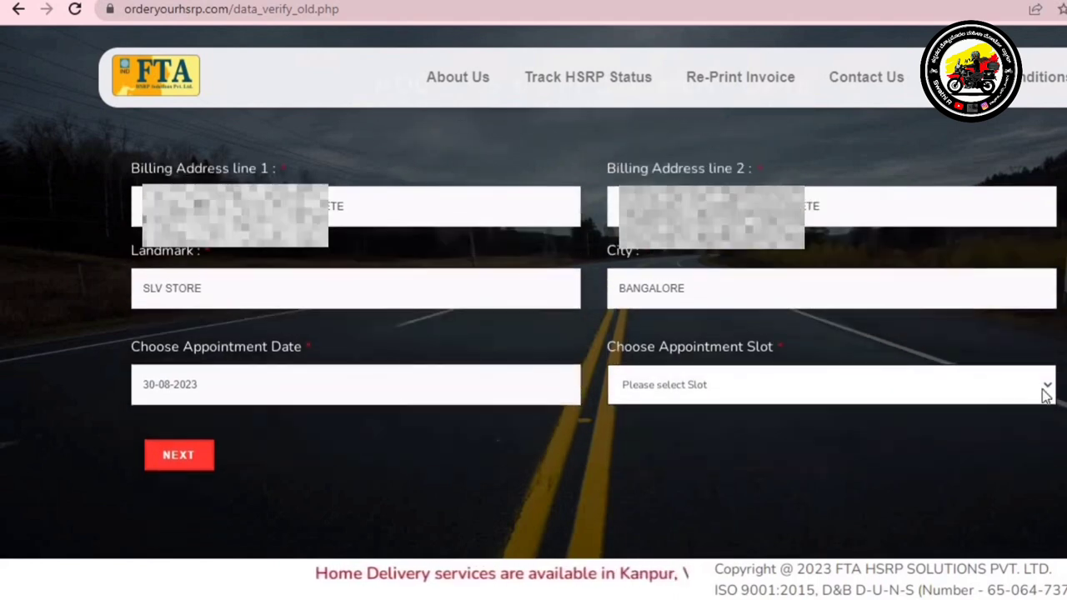
pyautogui.click(1046, 391)
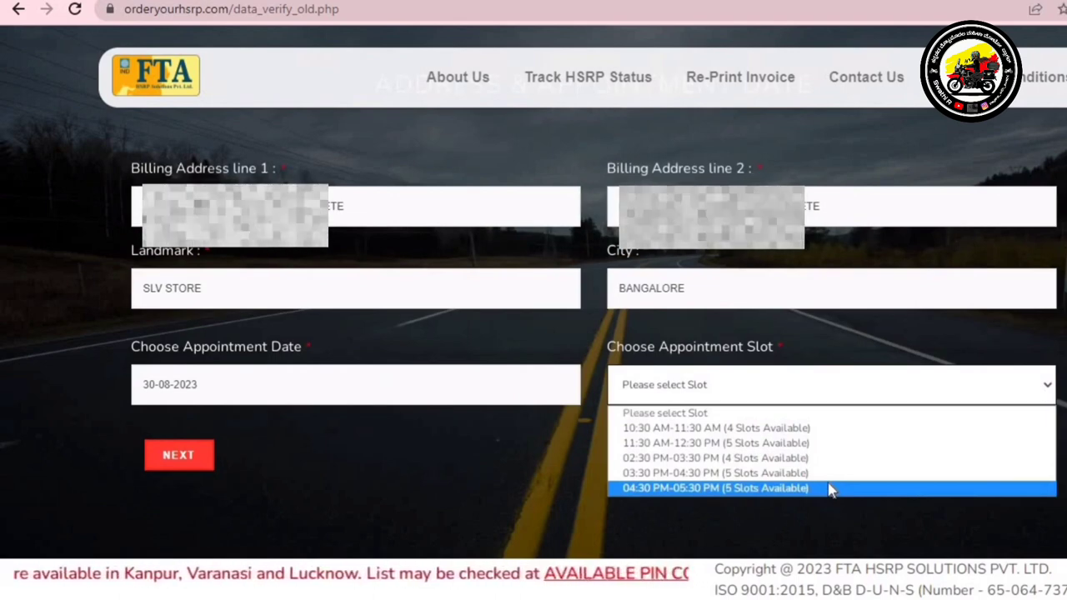
pyautogui.click(829, 488)
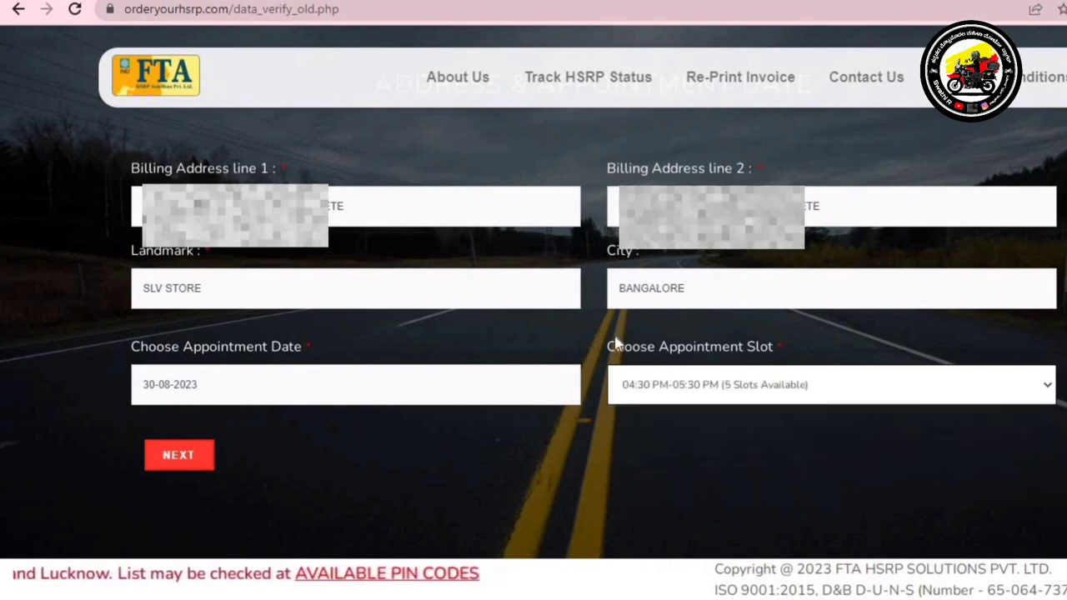
pyautogui.click(172, 461)
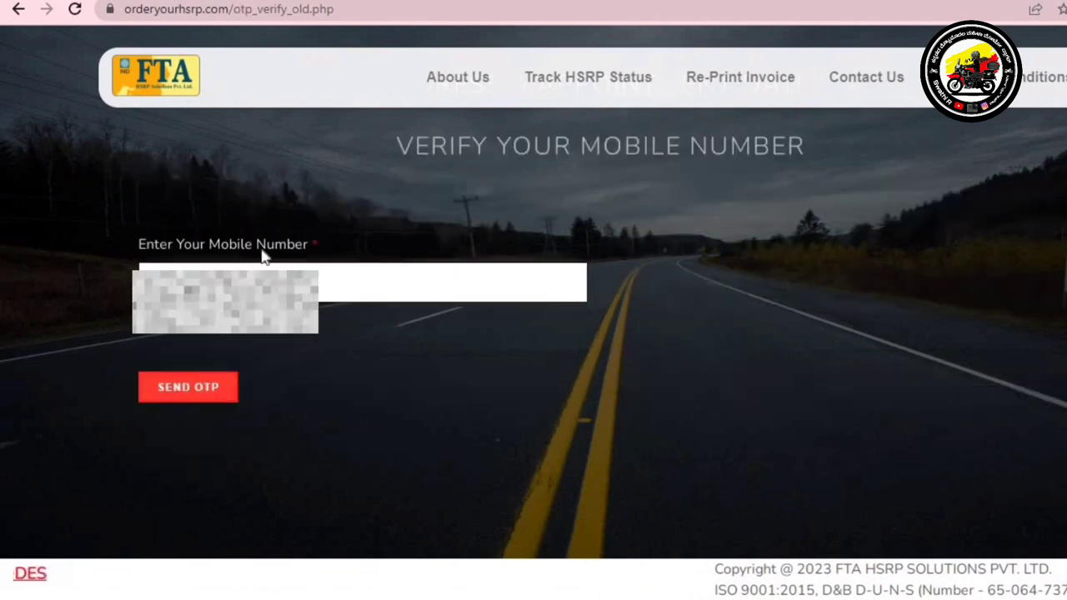
# Verify the mobile number with a one-time code to reach the Rs. 424.80 fee page
pyautogui.click(216, 379)
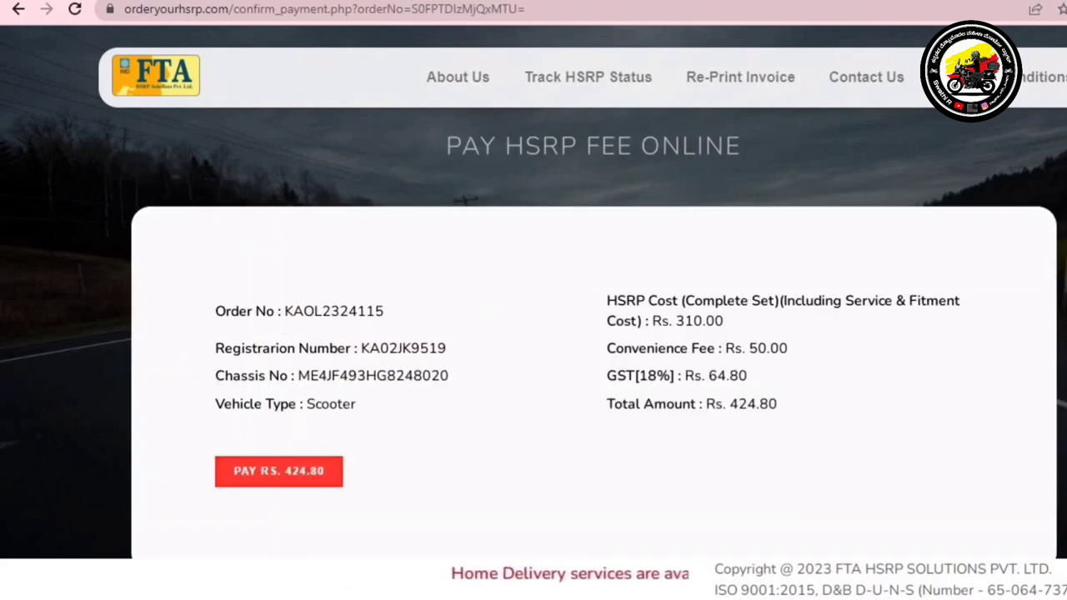
pyautogui.scroll(-1, 594, 343)
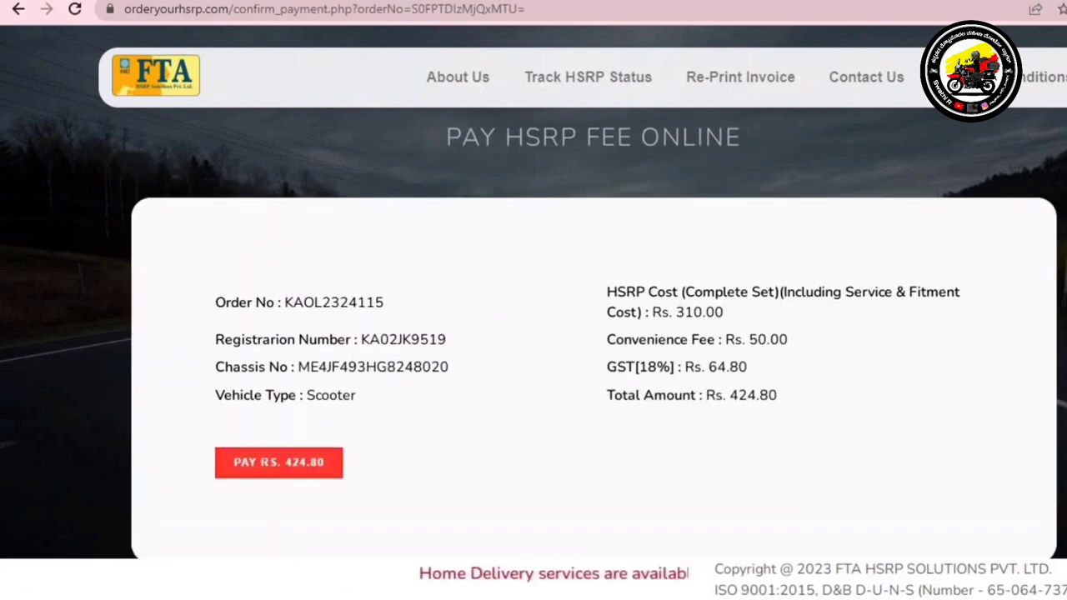
# Pay the Rs. 424.80 fee via BillDesk and review the invoice and transaction numbers
pyautogui.scroll(1, 594, 334)
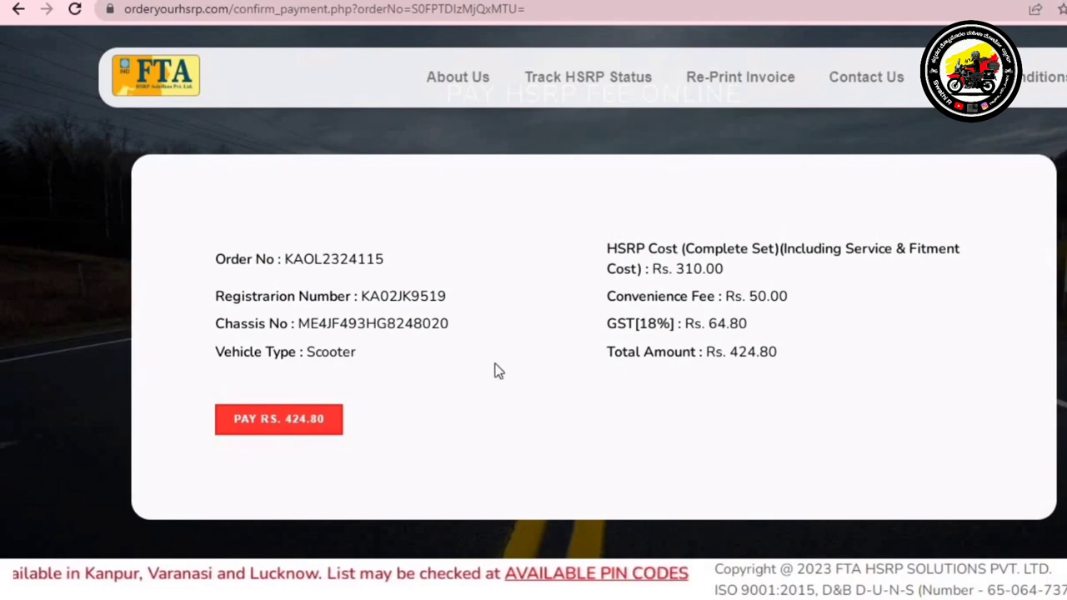
pyautogui.click(325, 429)
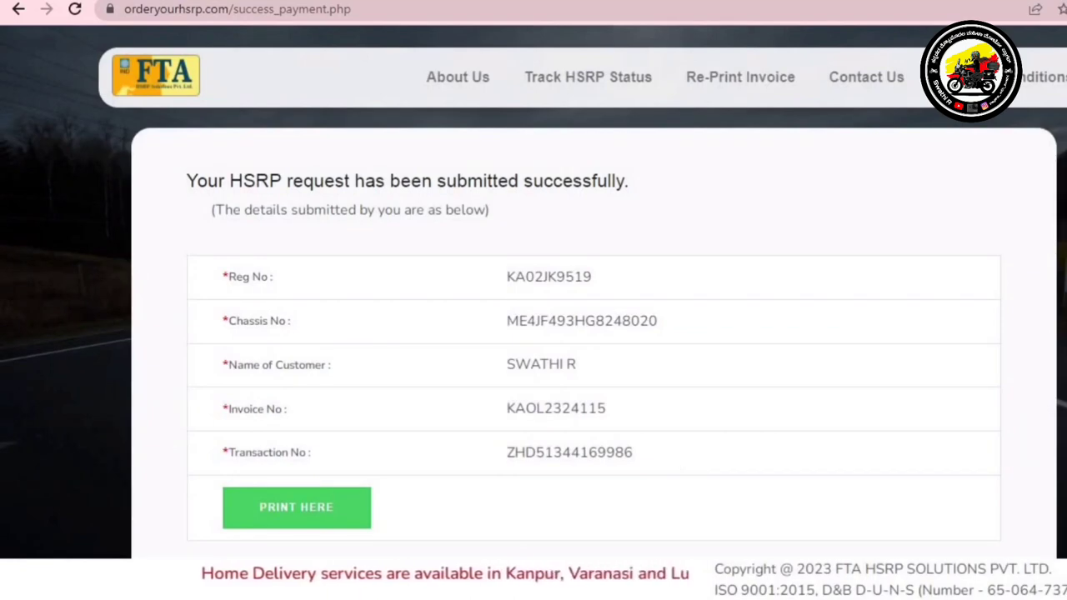
pyautogui.scroll(-2, 175, 518)
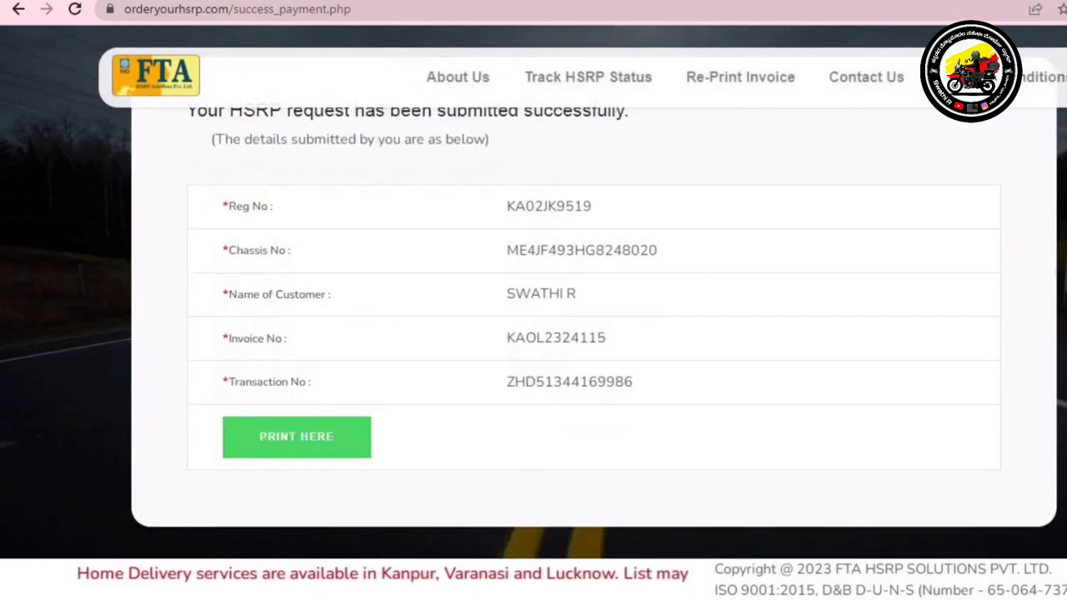
pyautogui.scroll(1, 176, 518)
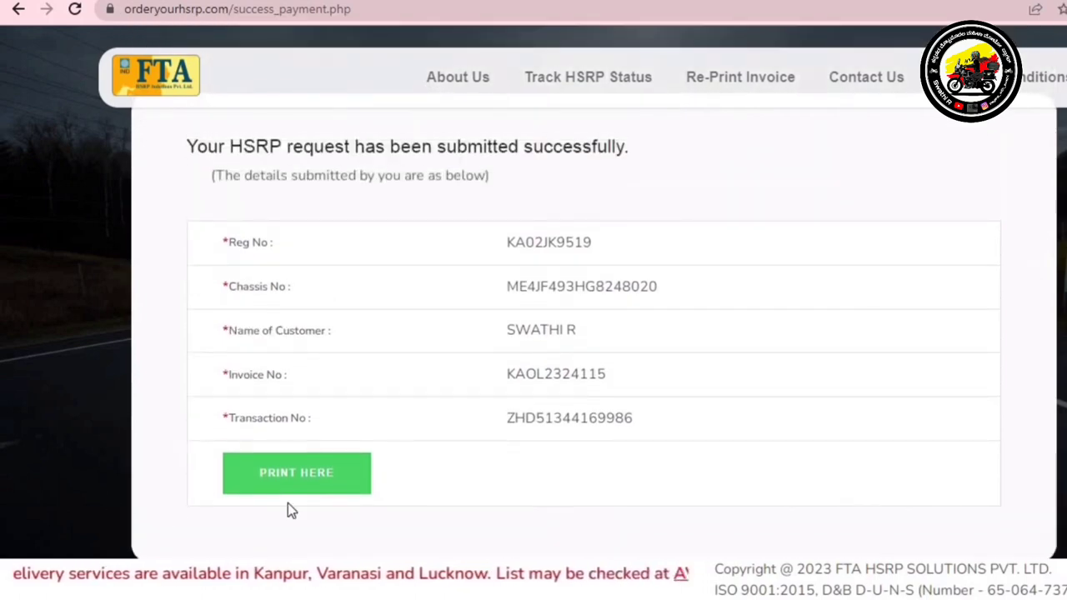